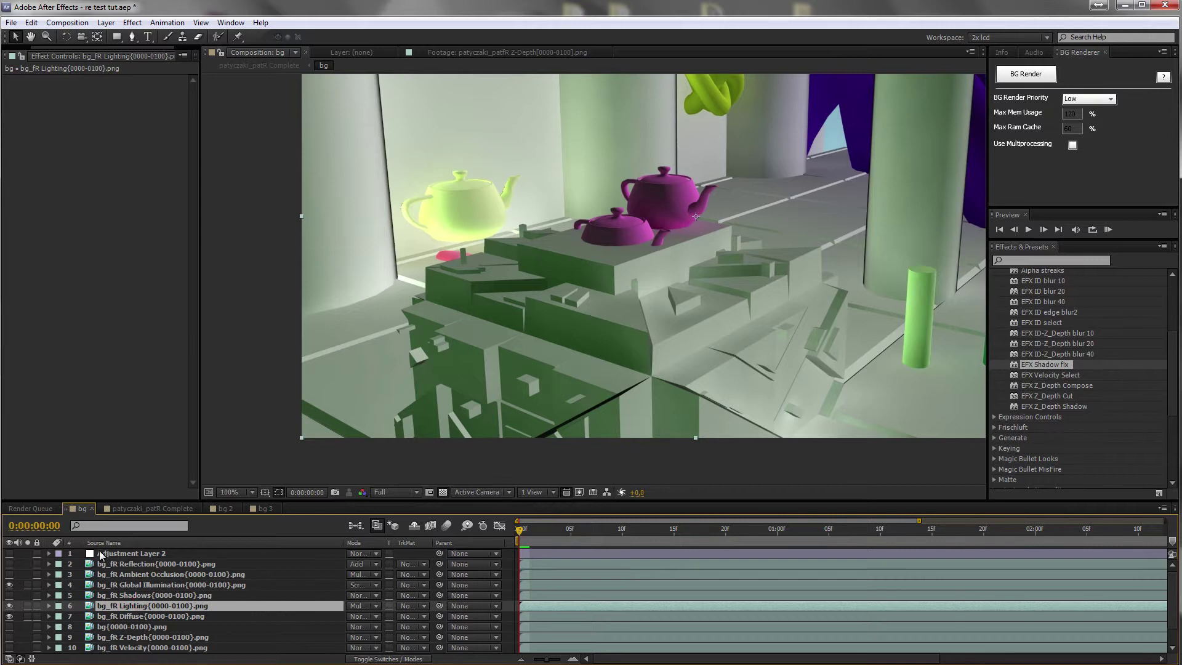
Add a Levels effect to the Lighting layer and set its red channel gamma to 1,87
mouse_move(136, 217)
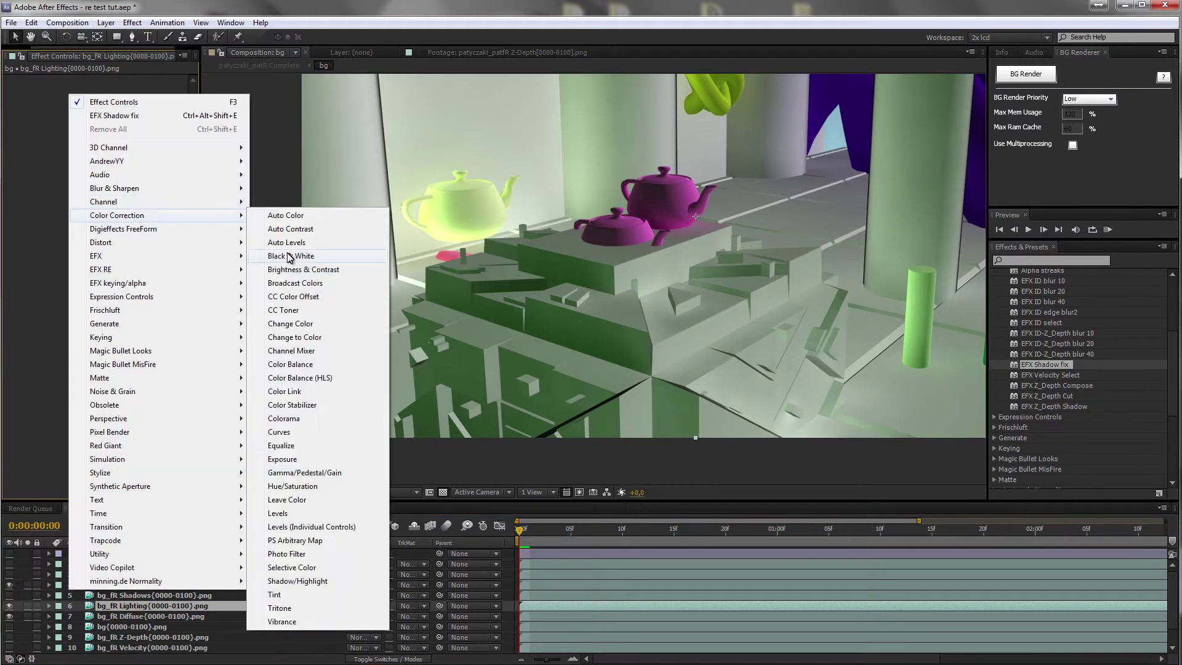
left_click(289, 514)
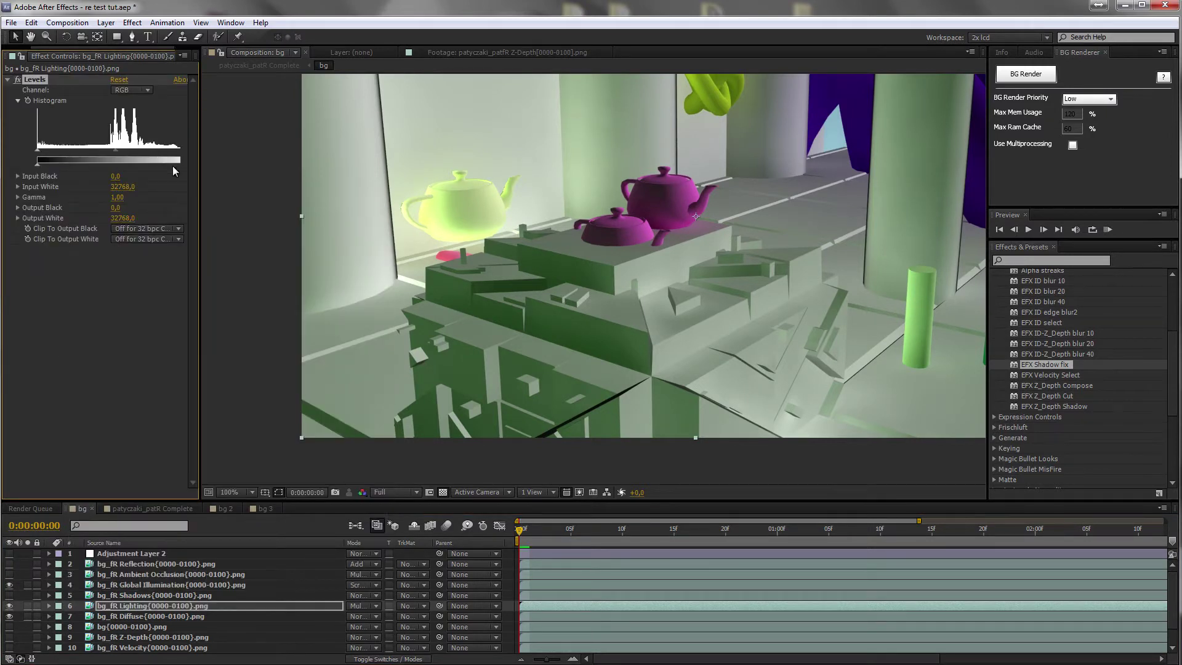
left_click_drag(198, 165, 289, 165)
left_click(178, 86)
left_click(187, 102)
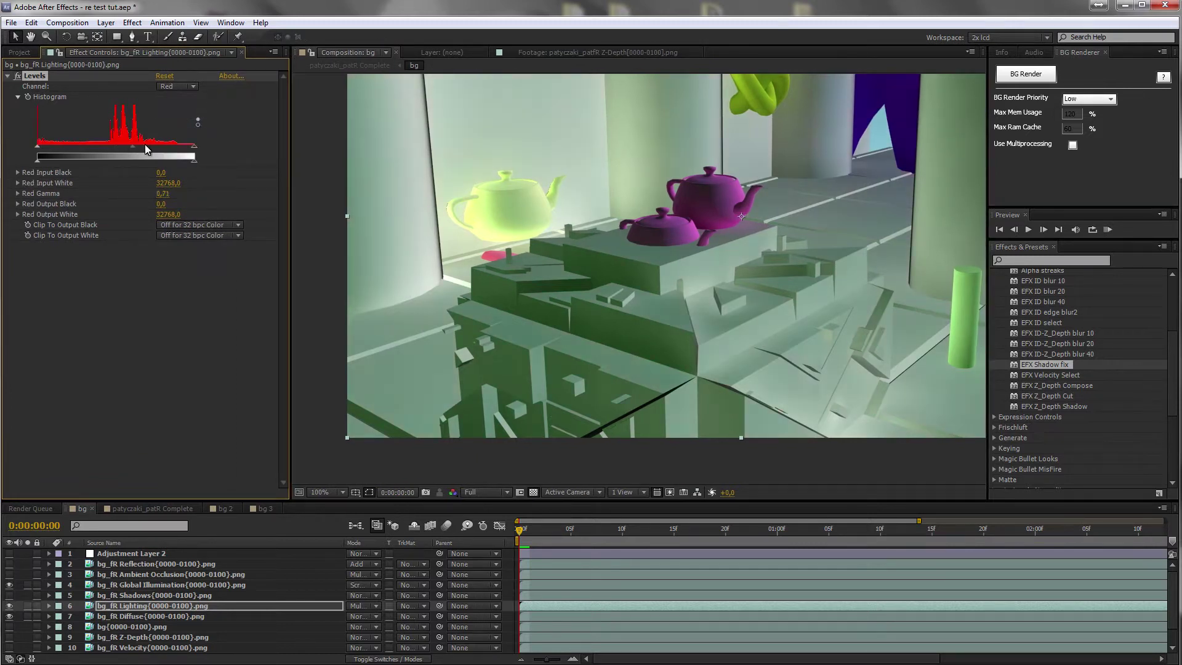
left_click_drag(127, 146, 81, 147)
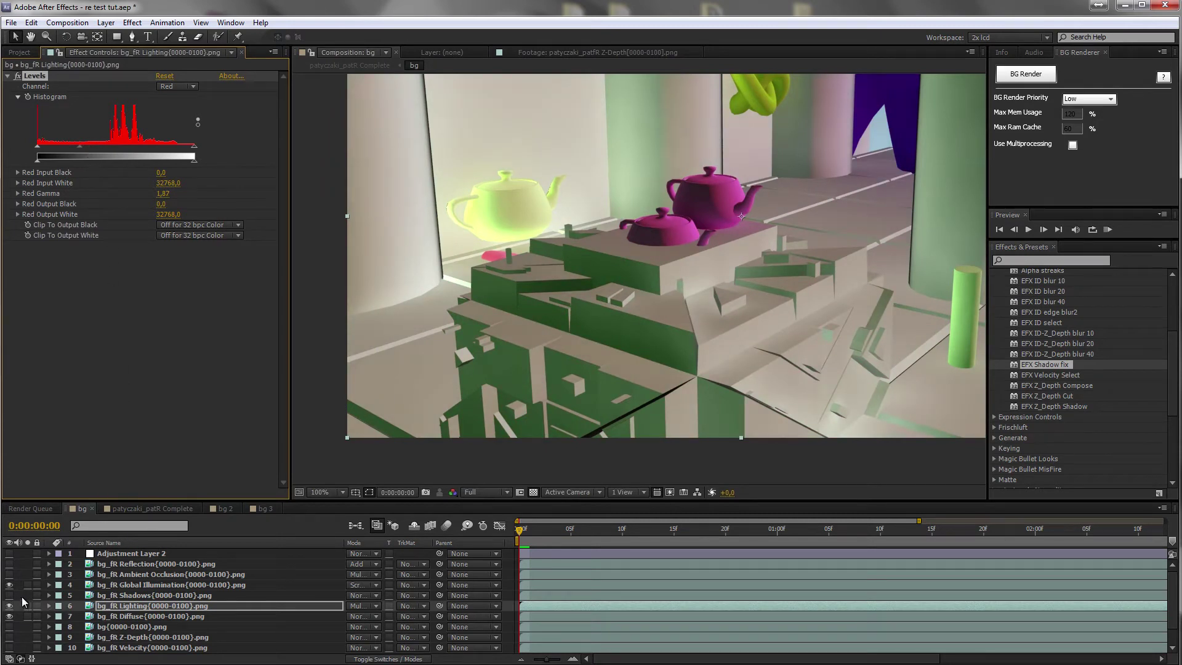
Make the bg_fR Shadows layer visible and apply the EFX Shadow fix effect to it
left_click(9, 596)
left_click(163, 595)
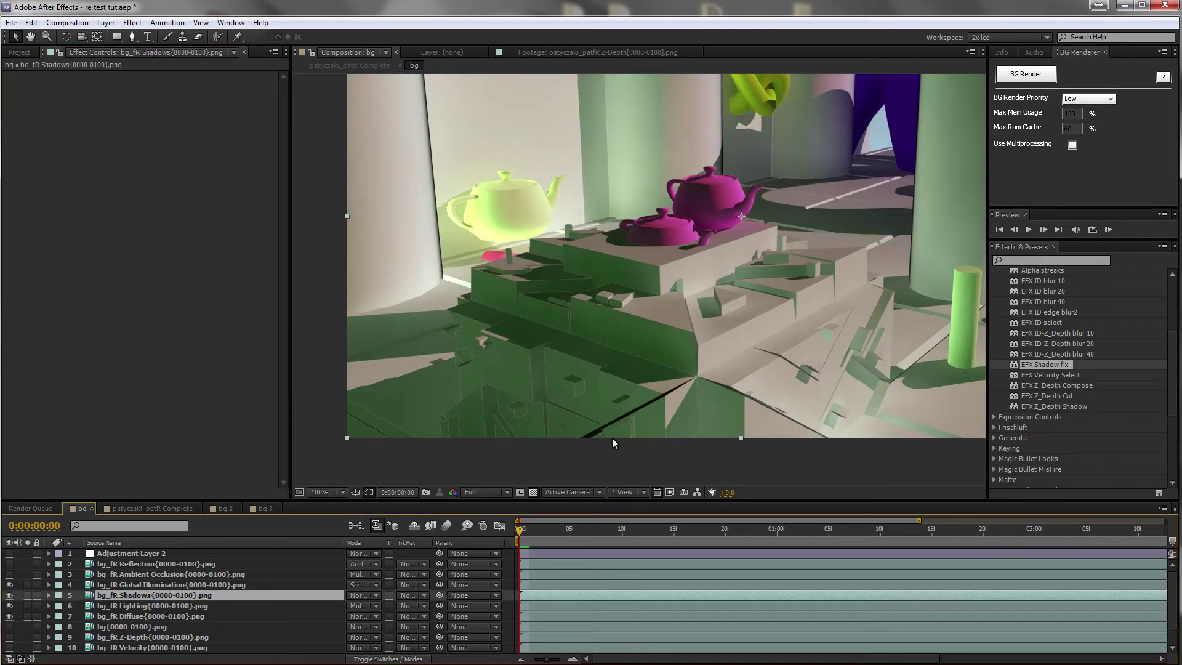
left_click_drag(1034, 365, 171, 352)
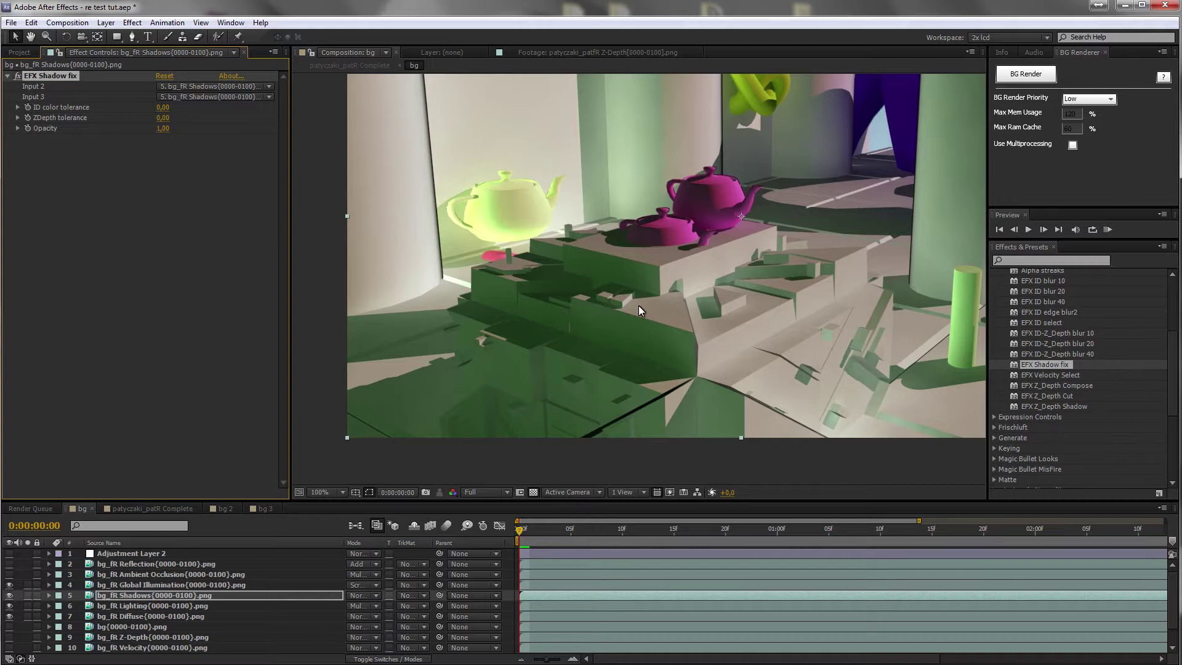
Set EFX Shadow fix Input 2 to the bg_fR Object-Material ID layer and Input 3 to the bg_fR Z-Depth layer
left_click_drag(741, 322, 800, 343)
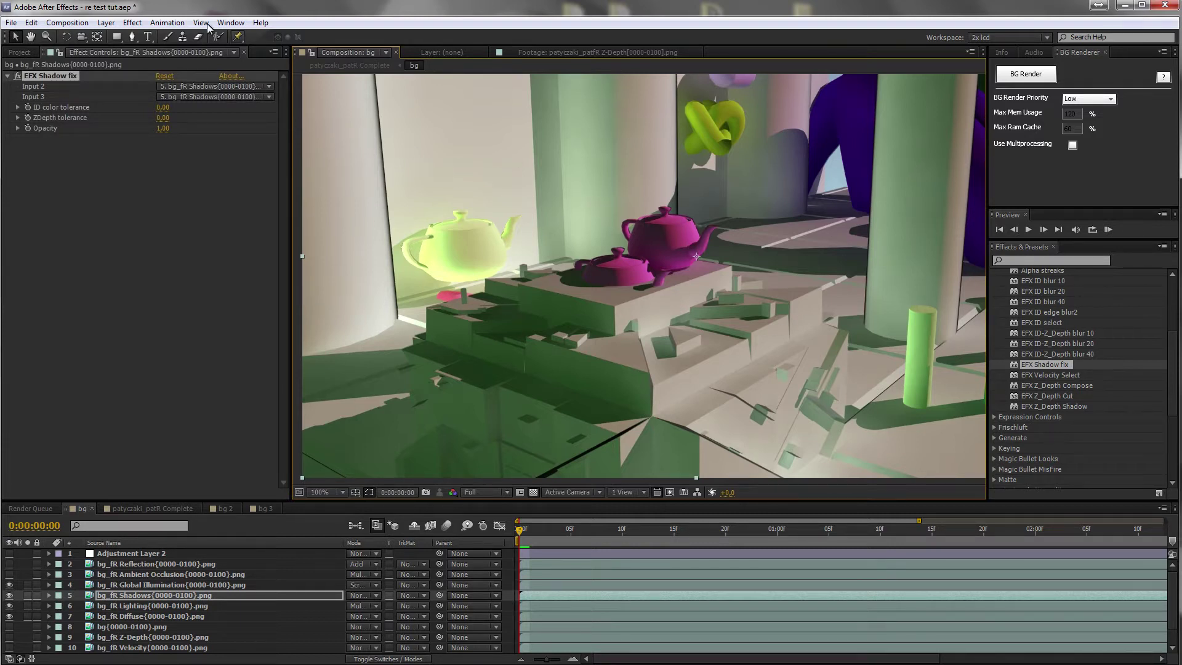
left_click(206, 86)
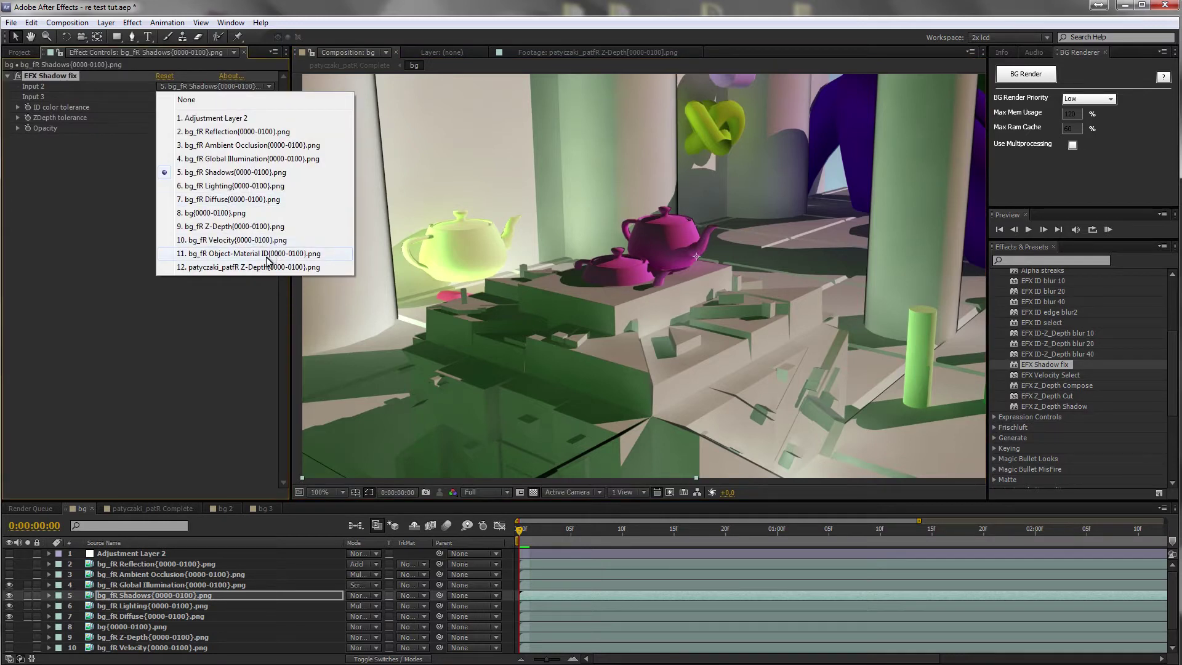
left_click(258, 254)
left_click(239, 96)
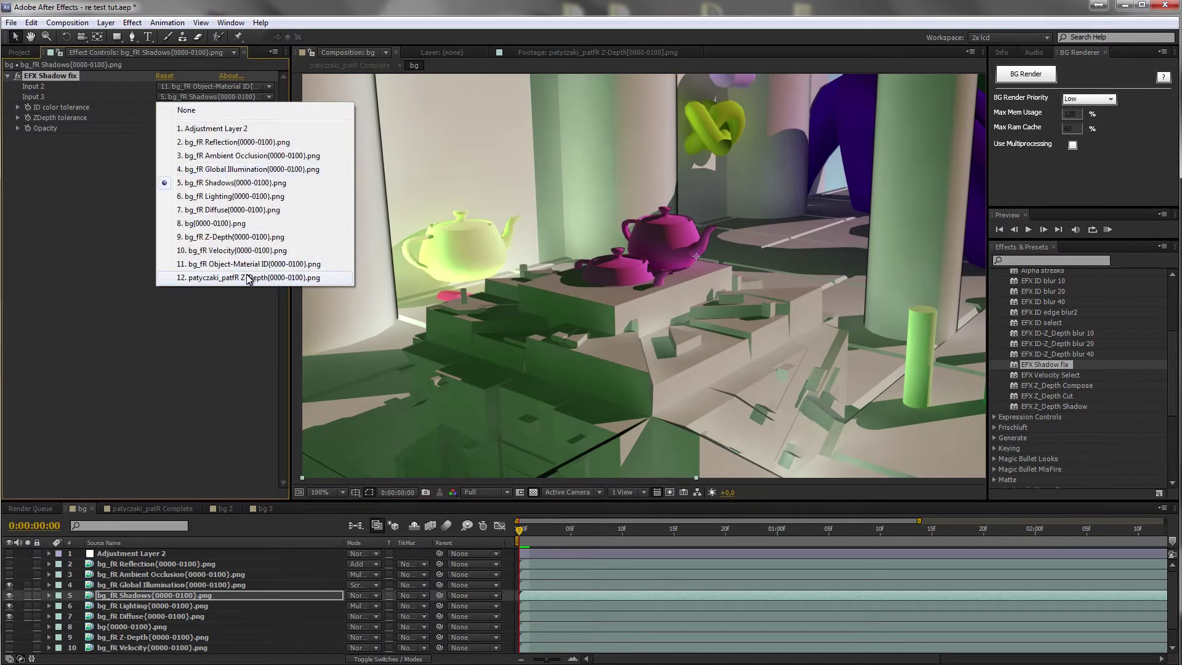
left_click(245, 238)
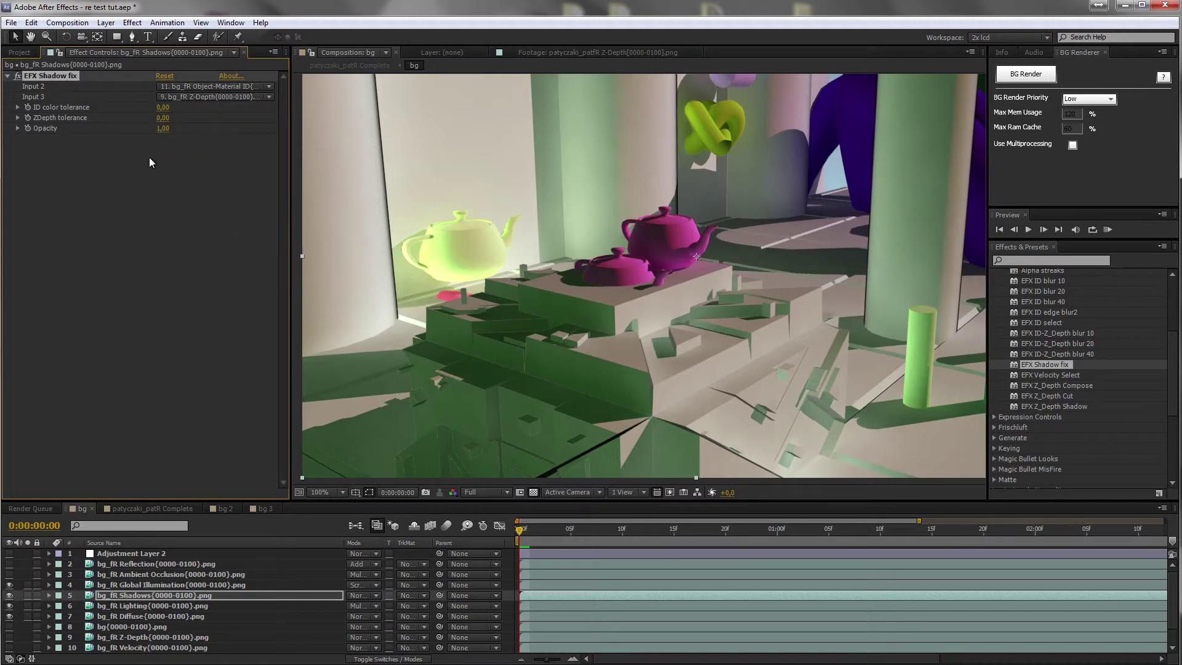
Set the ZDepth tolerance of EFX Shadow fix to 0,09
left_click(15, 117)
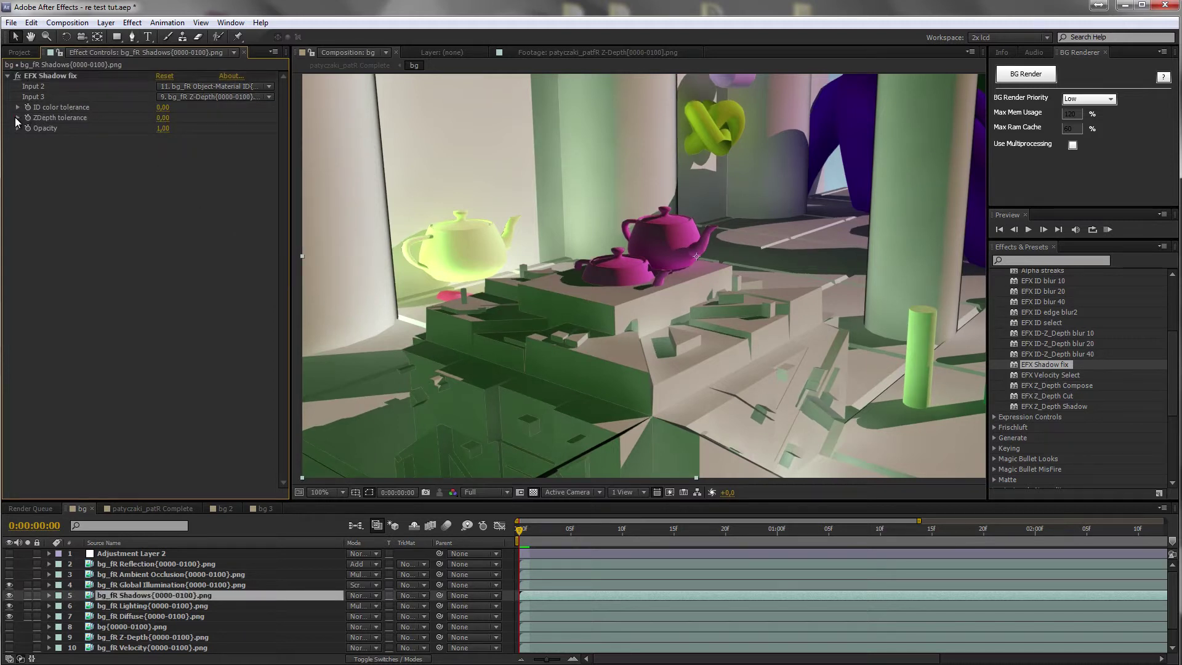
left_click(18, 118)
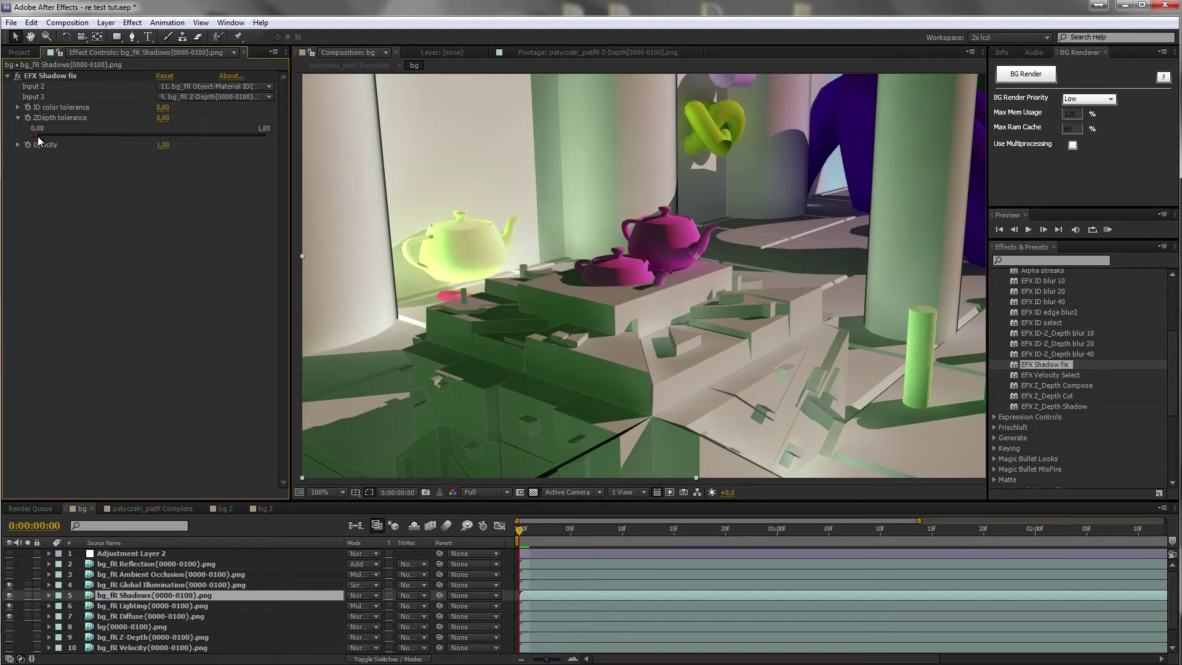
left_click_drag(37, 135, 46, 135)
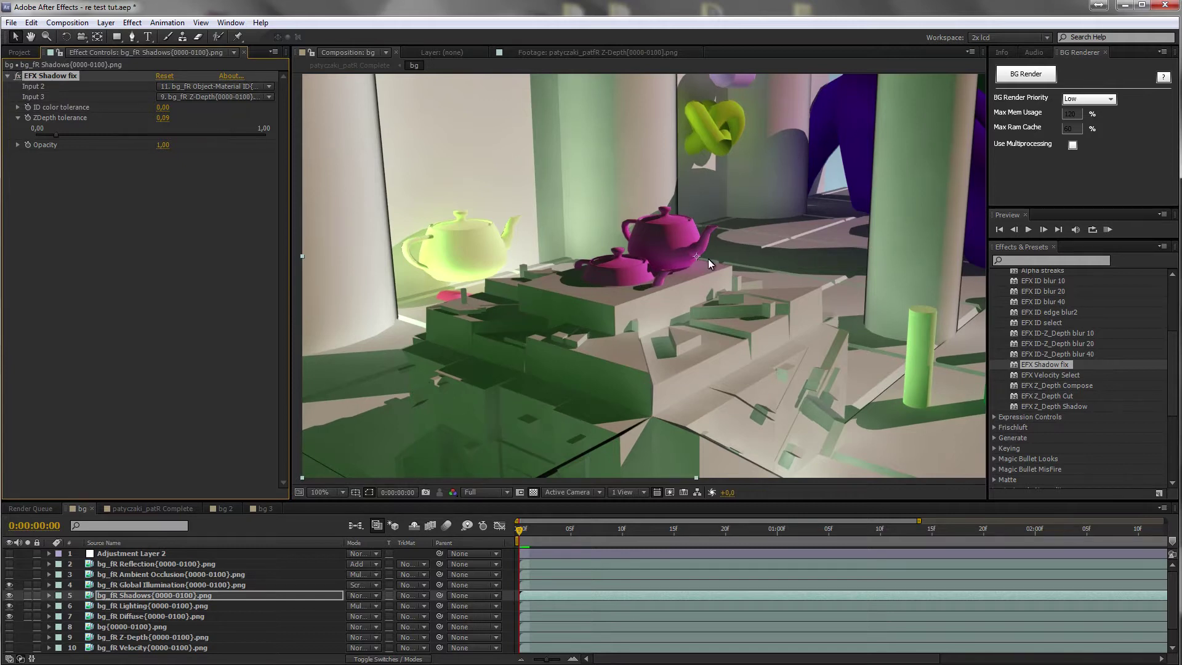
Make the Ambient Occlusion and Reflection layers visible, and compare the reflections with and without their Levels effect
left_click(175, 574)
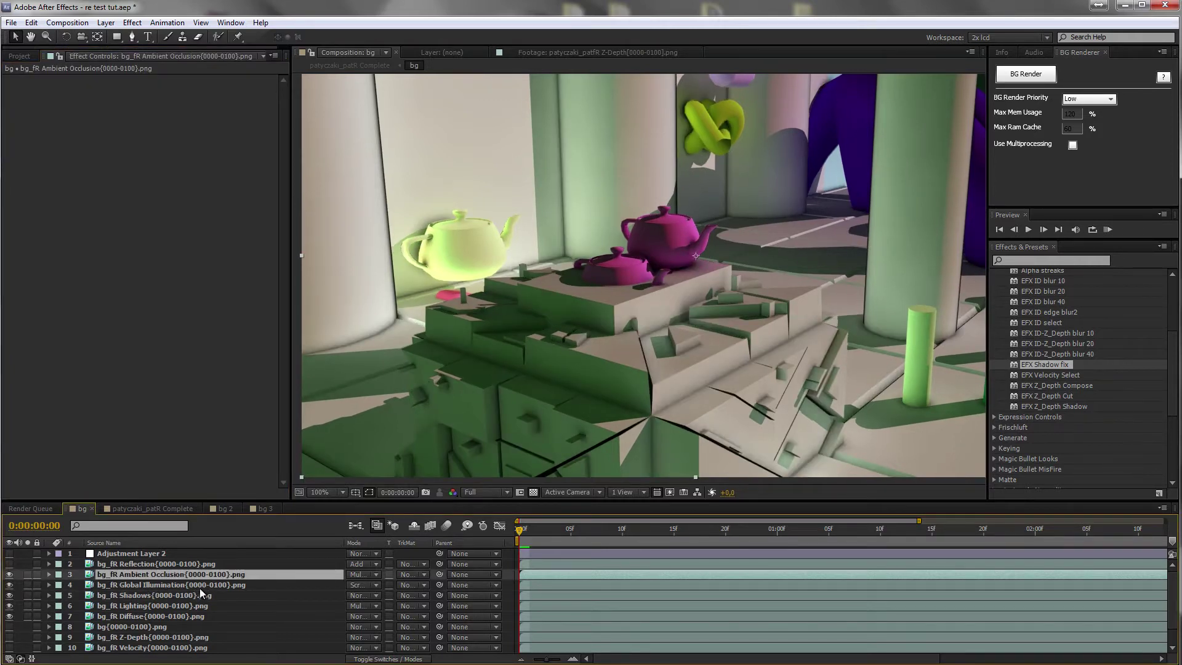
left_click(156, 563)
left_click(9, 564)
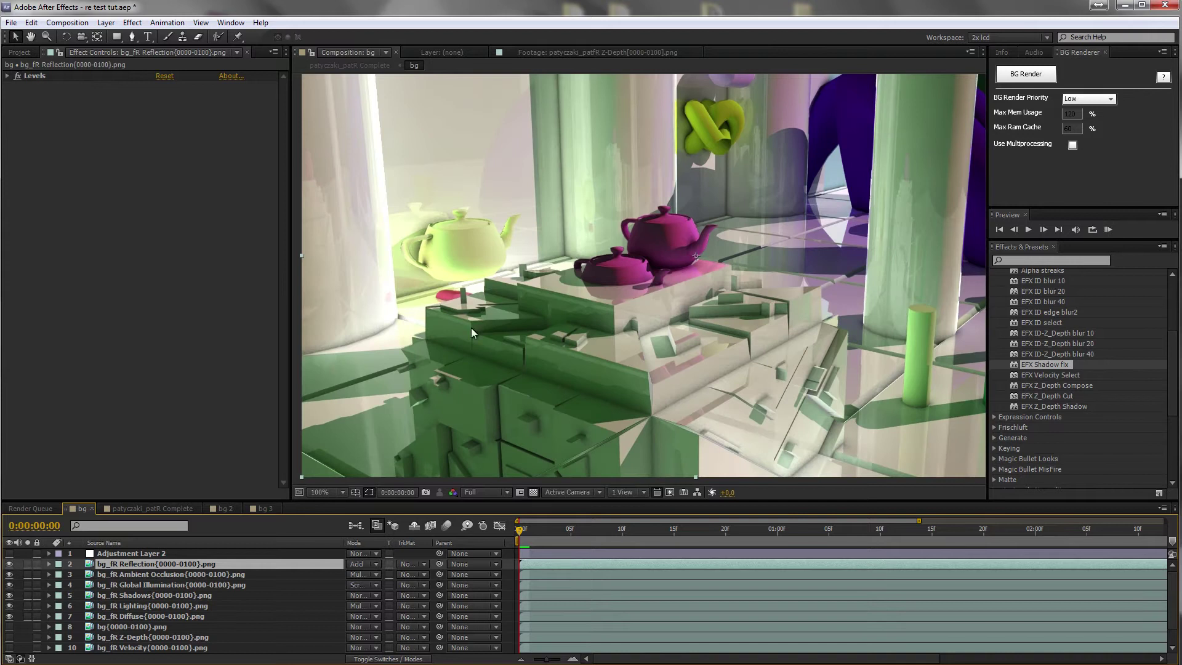
left_click(18, 75)
left_click(18, 76)
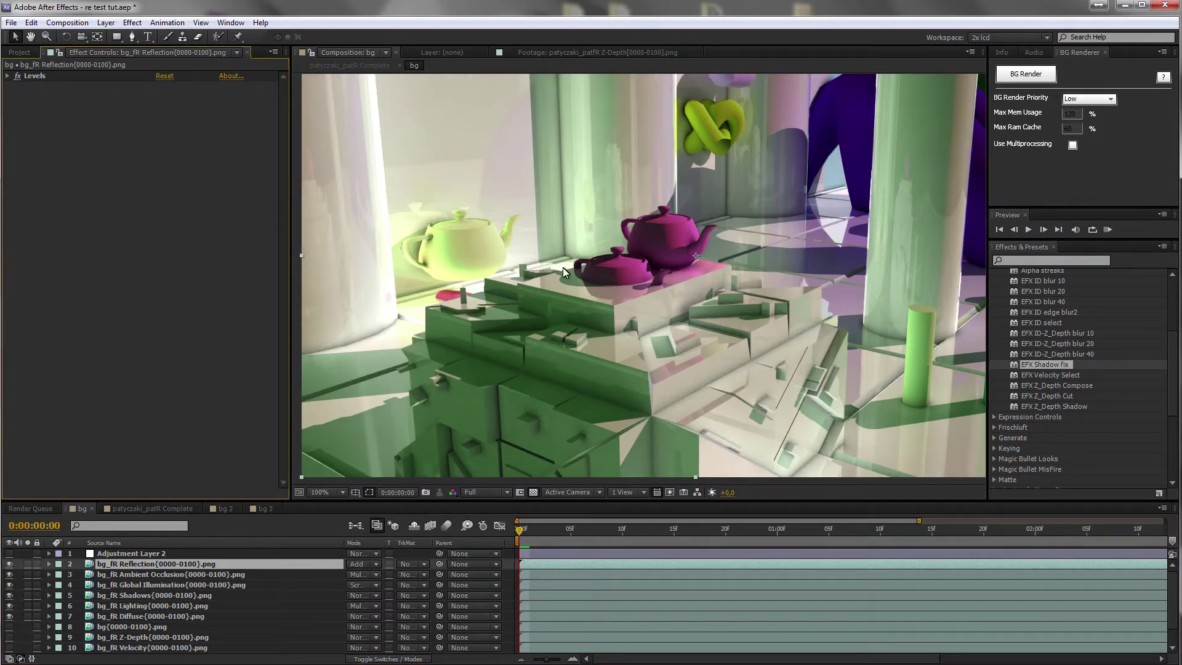
Solo the bg_fR Object-Material ID layer to inspect its colour regions, and turn the solo off again
mouse_move(1171, 382)
left_mouse_down()
mouse_move(1171, 363)
mouse_move(1172, 374)
left_mouse_up()
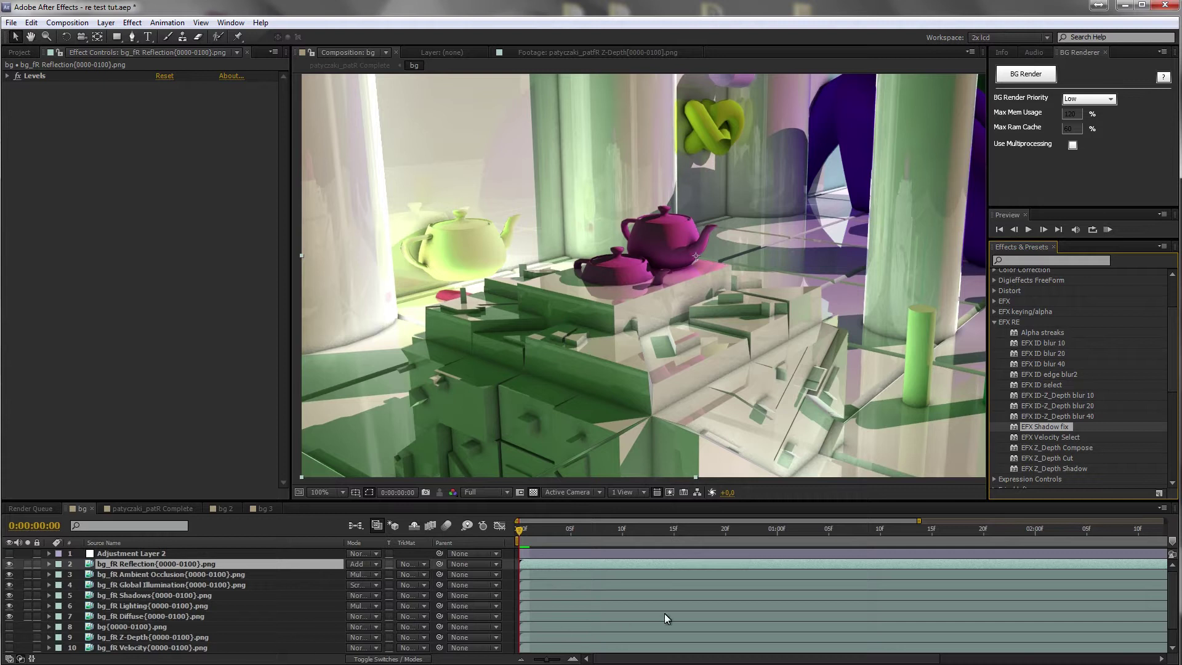
scroll(1049, 615, "down", 2)
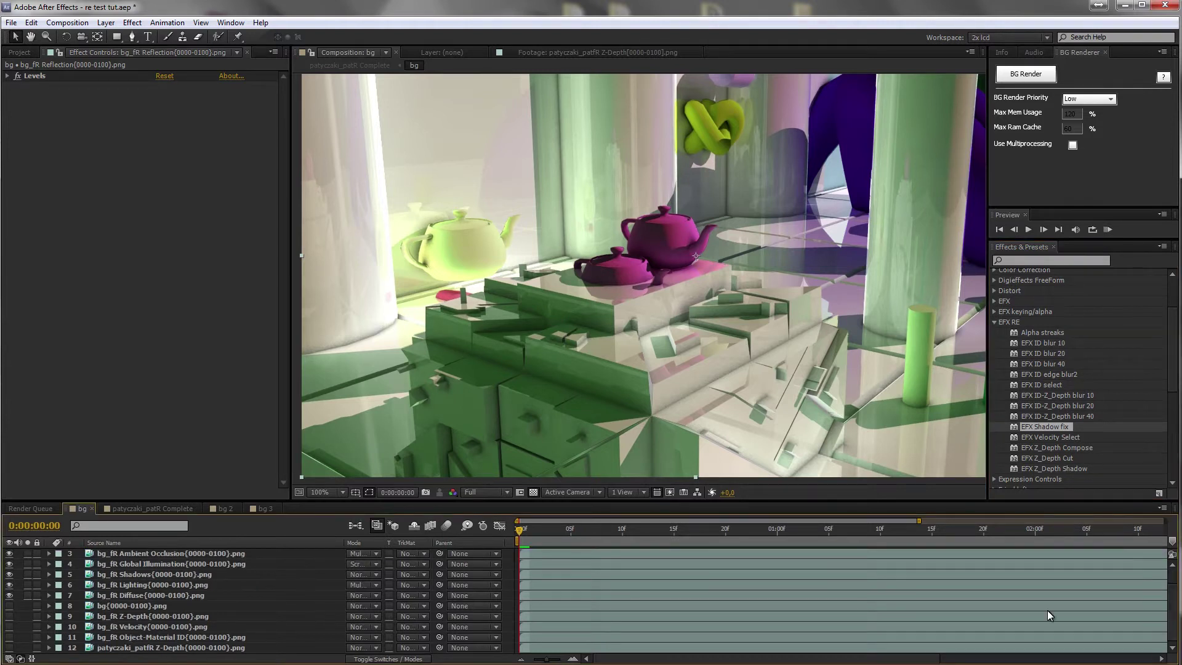
left_click(27, 637)
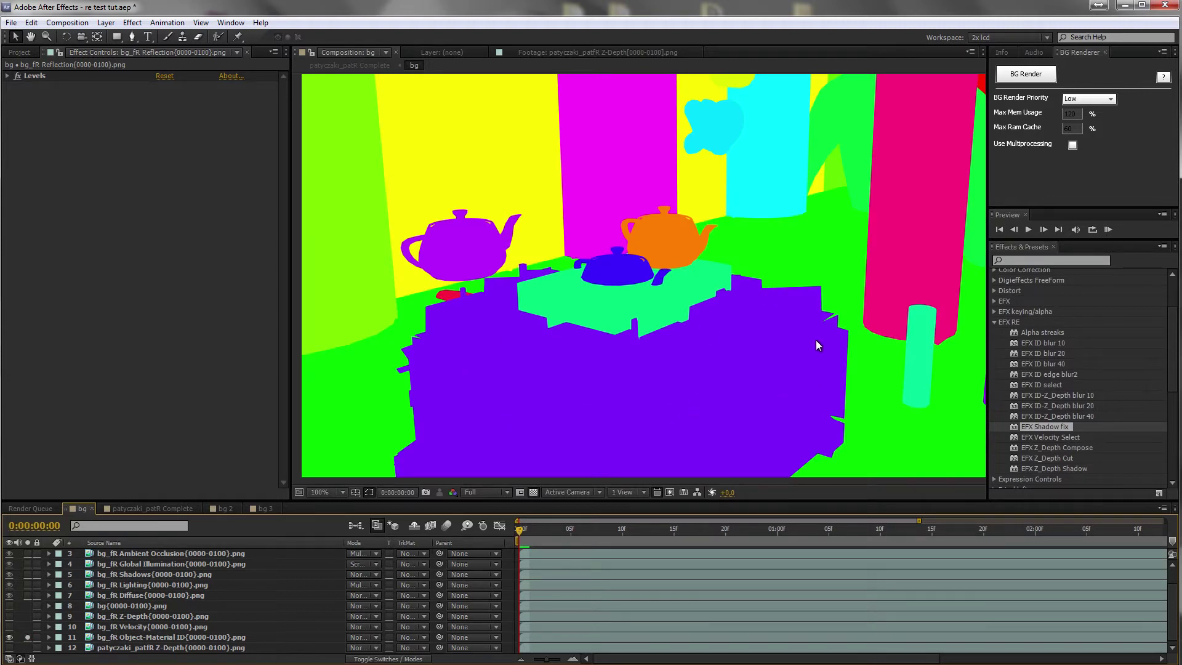
left_click(27, 637)
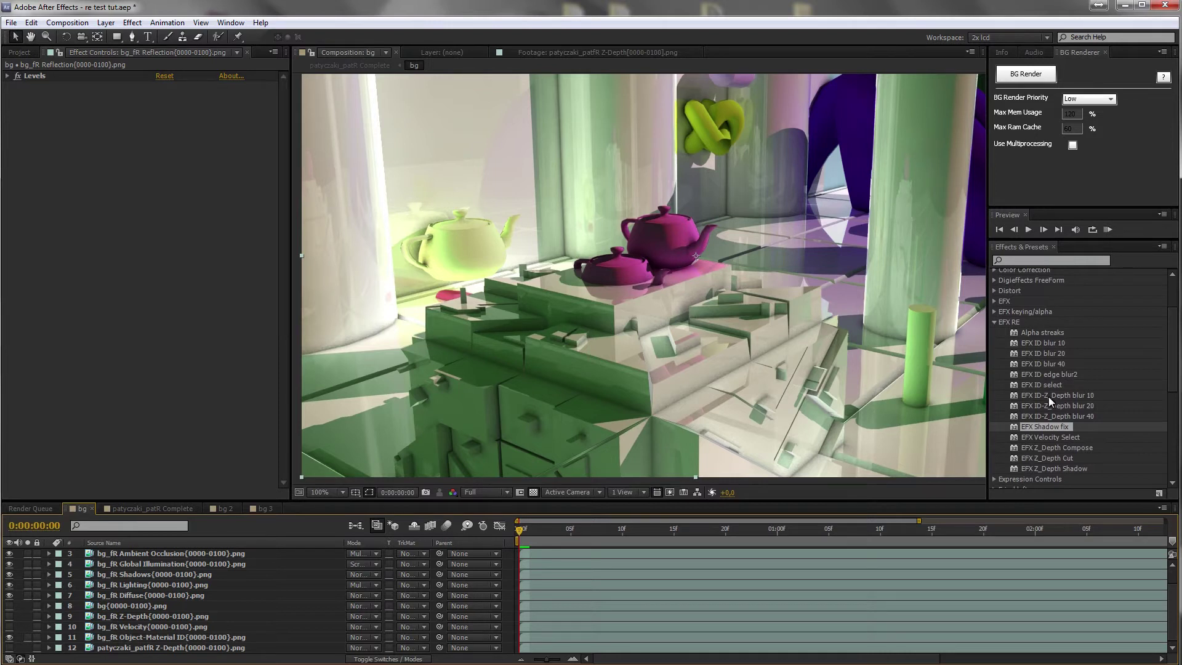
Apply EFX ID-Z_Depth blur 10 to the Reflection layer, with Input 2 as bg_fR Object-Material ID and Input 3 as bg_fR Z-Depth
left_click_drag(1062, 396, 169, 246)
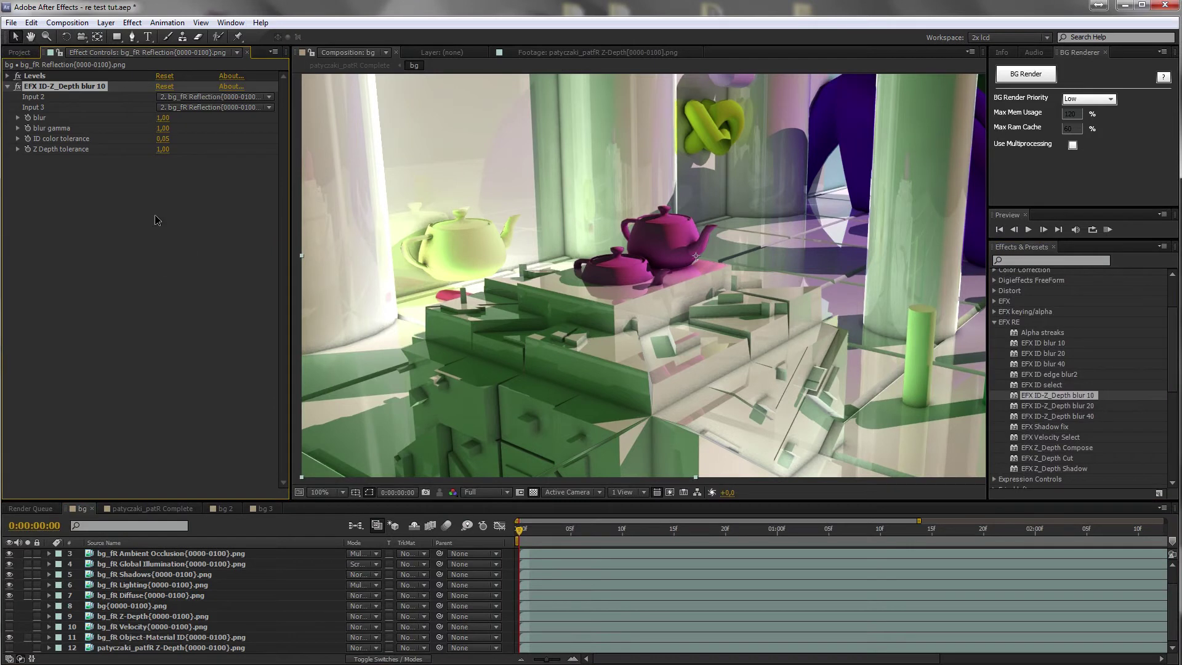
left_click(216, 97)
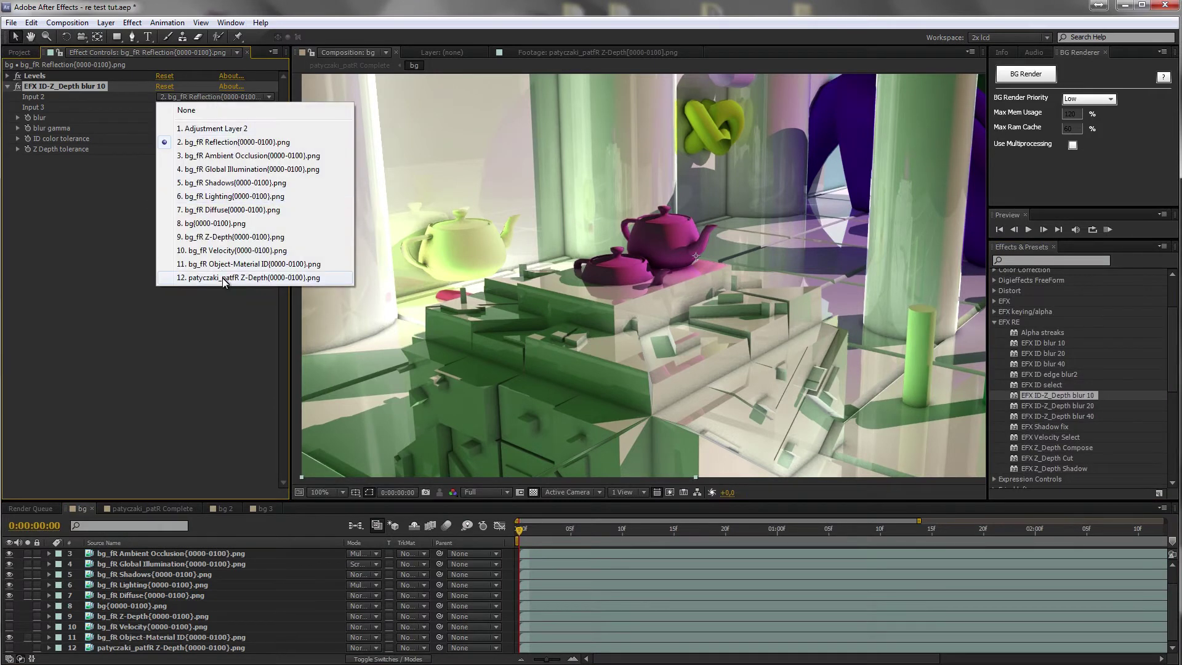
left_click(228, 264)
left_click(214, 107)
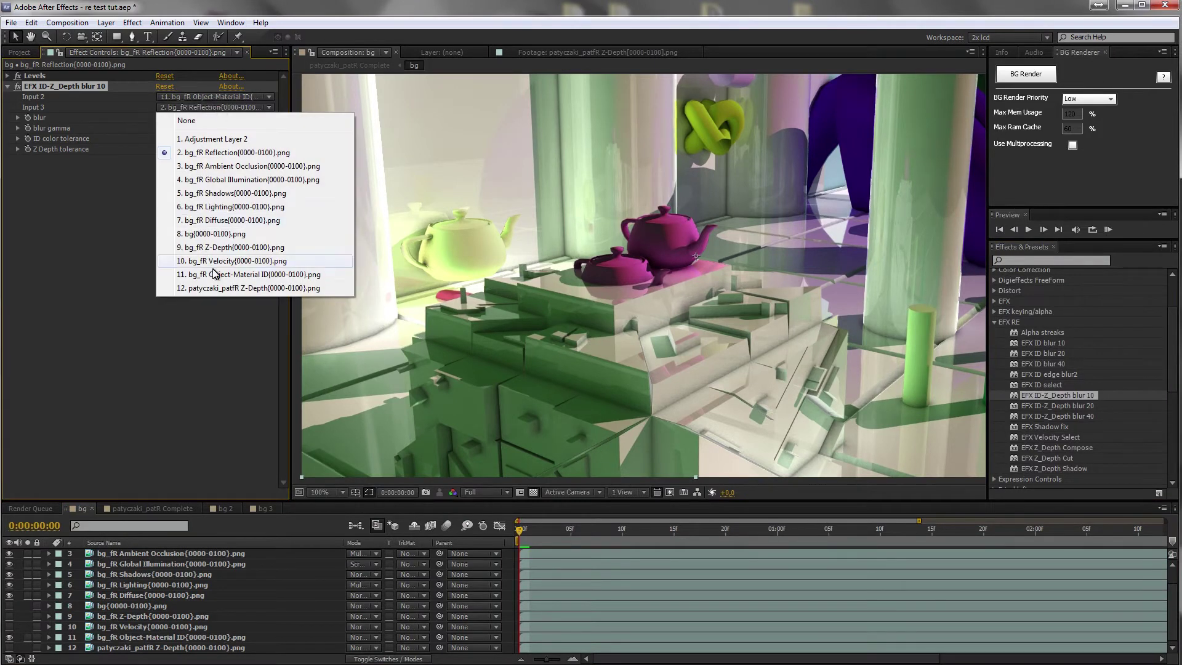
left_click(232, 246)
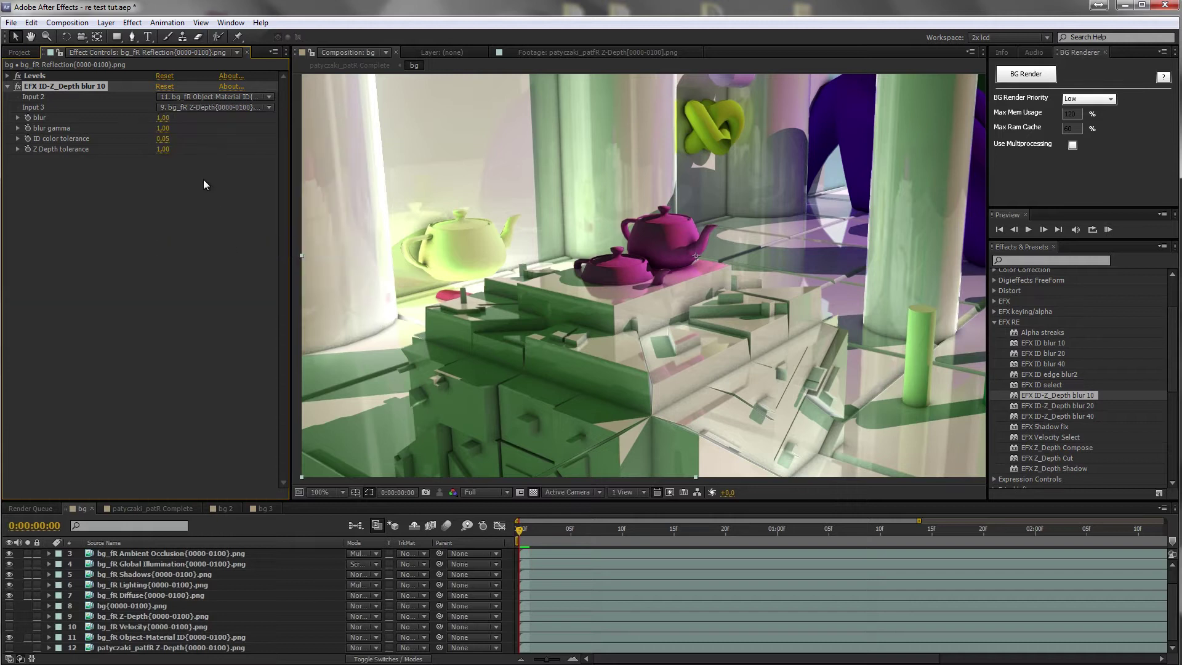
Expand the value sliders of EFX ID-Z_Depth blur 10 and set its blur to 4,95
left_click(18, 117)
left_click(17, 145)
left_click(17, 171)
left_click(18, 198)
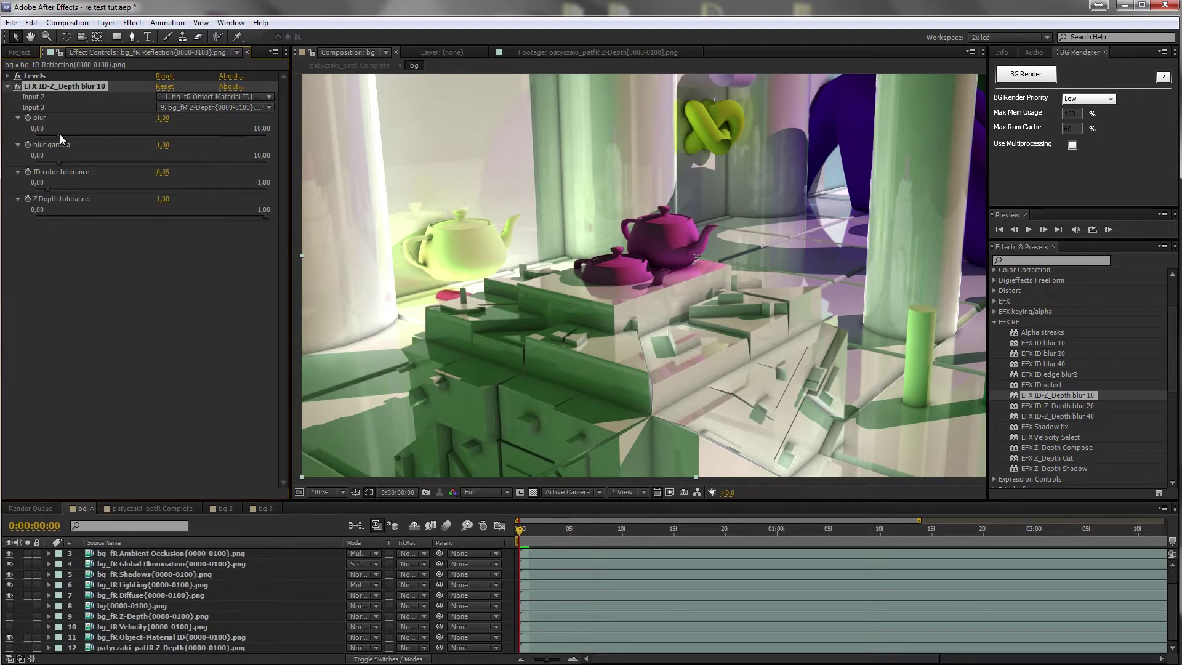
left_click_drag(72, 134, 150, 131)
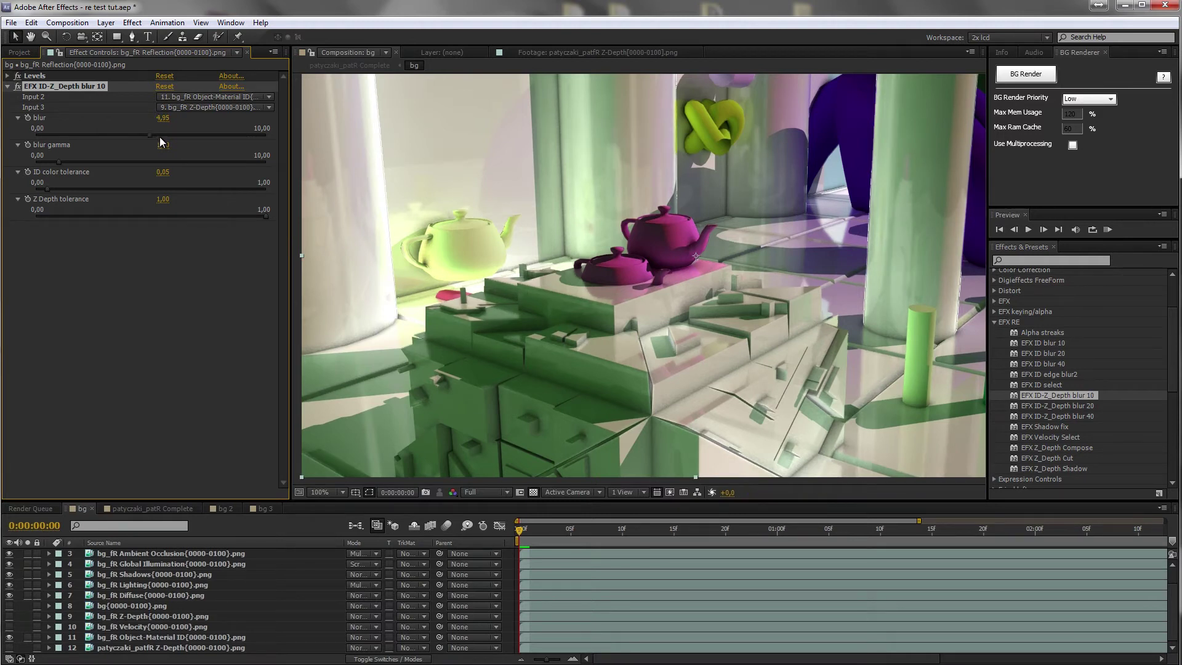
Set the blur effect's ID color tolerance to 0,47 and its Z Depth tolerance to 0,03
left_click_drag(49, 187, 86, 189)
left_click_drag(68, 189, 143, 189)
left_click_drag(255, 215, 40, 216)
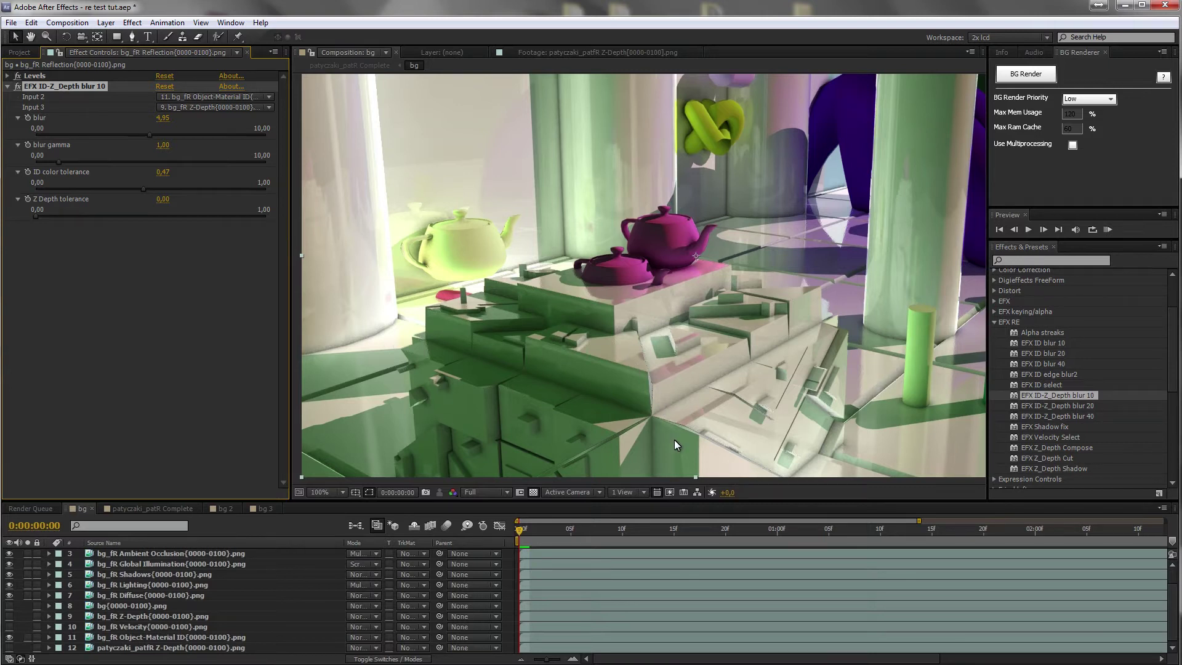
left_click_drag(41, 216, 42, 216)
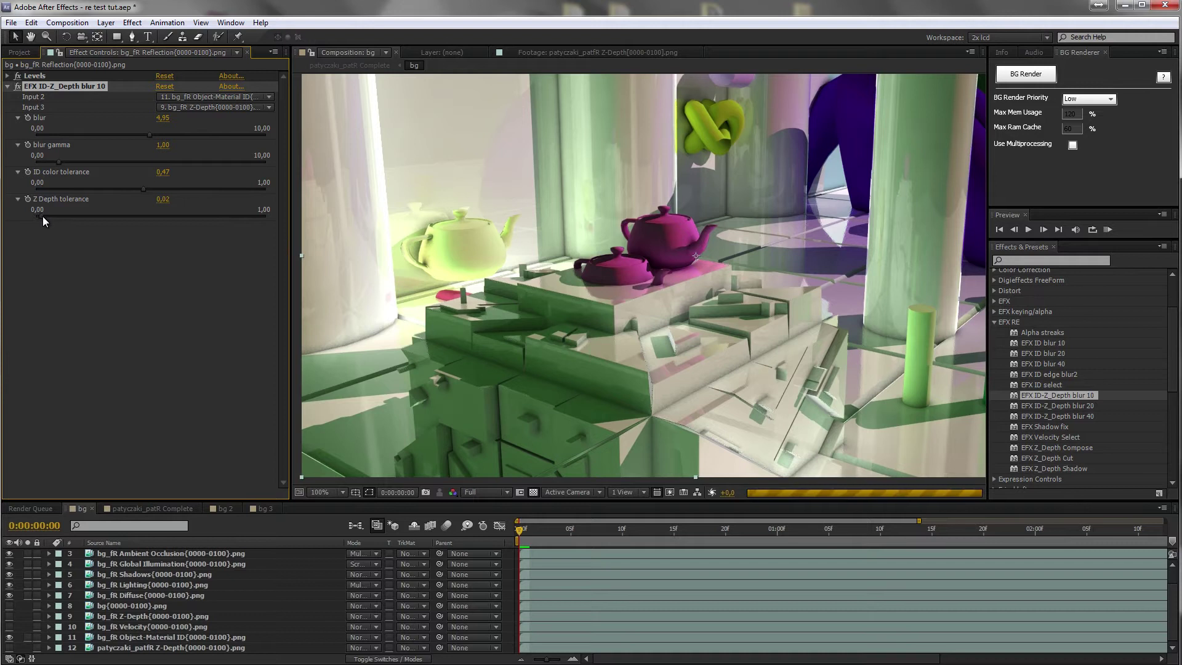
left_click(42, 216)
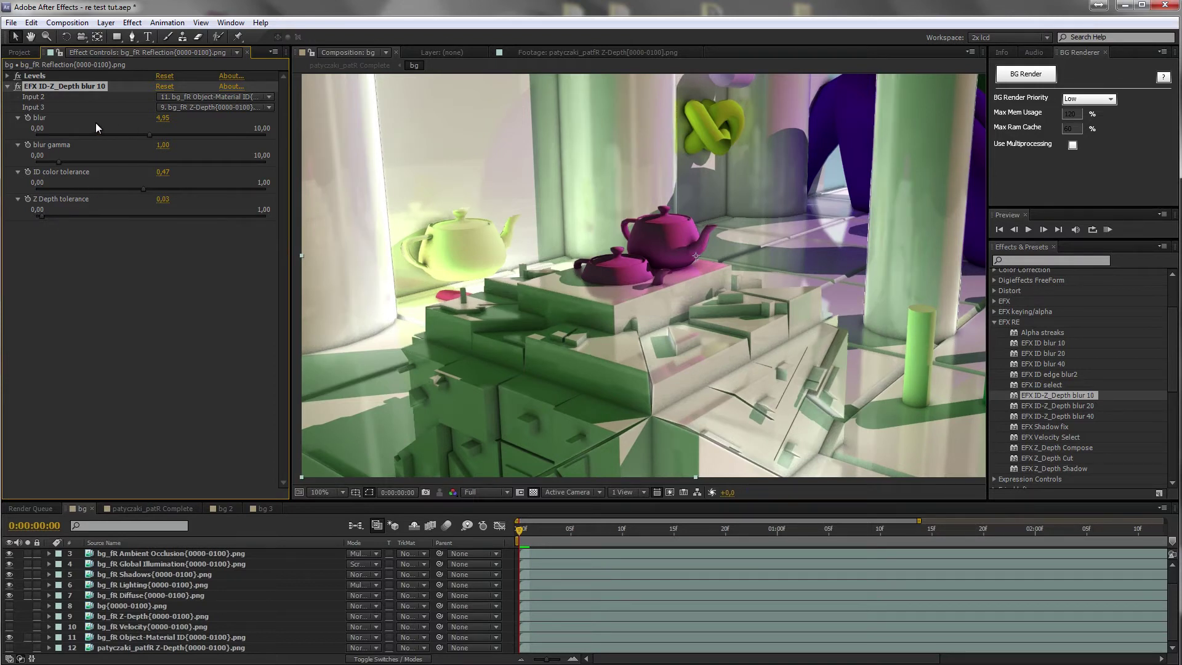
Compare the reflections with and without EFX ID-Z_Depth blur 10, and collapse the effect's settings
left_click(17, 86)
left_click(18, 87)
left_click(8, 87)
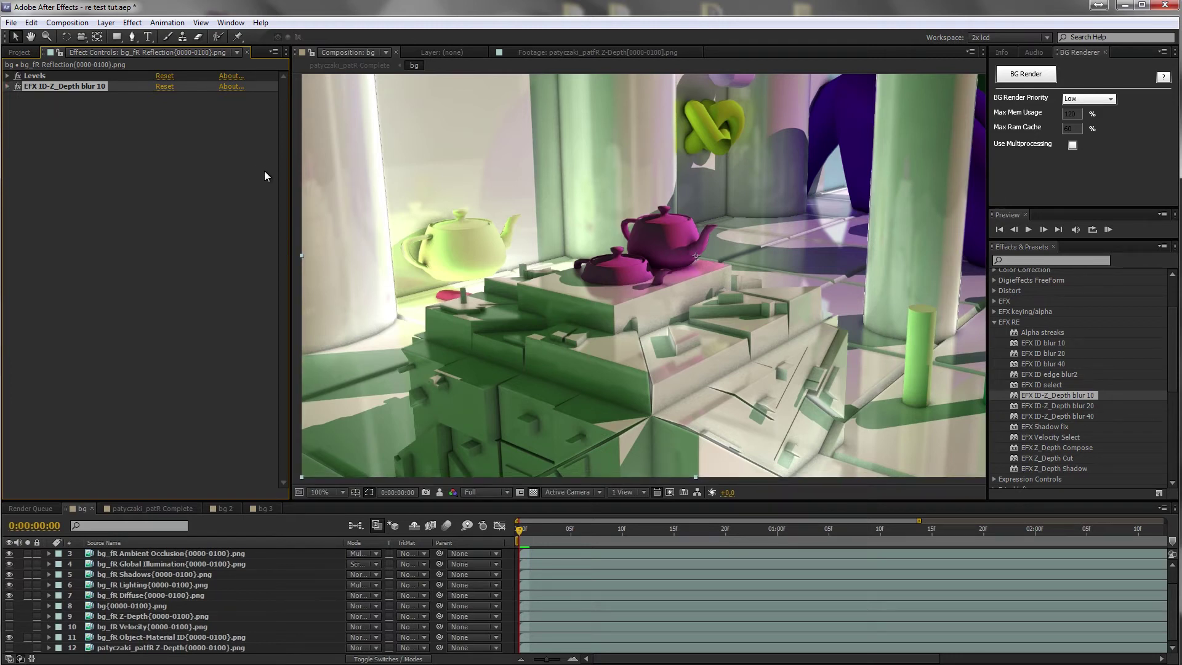
Disable EFX ID-Z_Depth blur 10 on the Reflection layer and add a Gaussian Blur effect
right_click(45, 116)
left_click(27, 90)
right_click(61, 117)
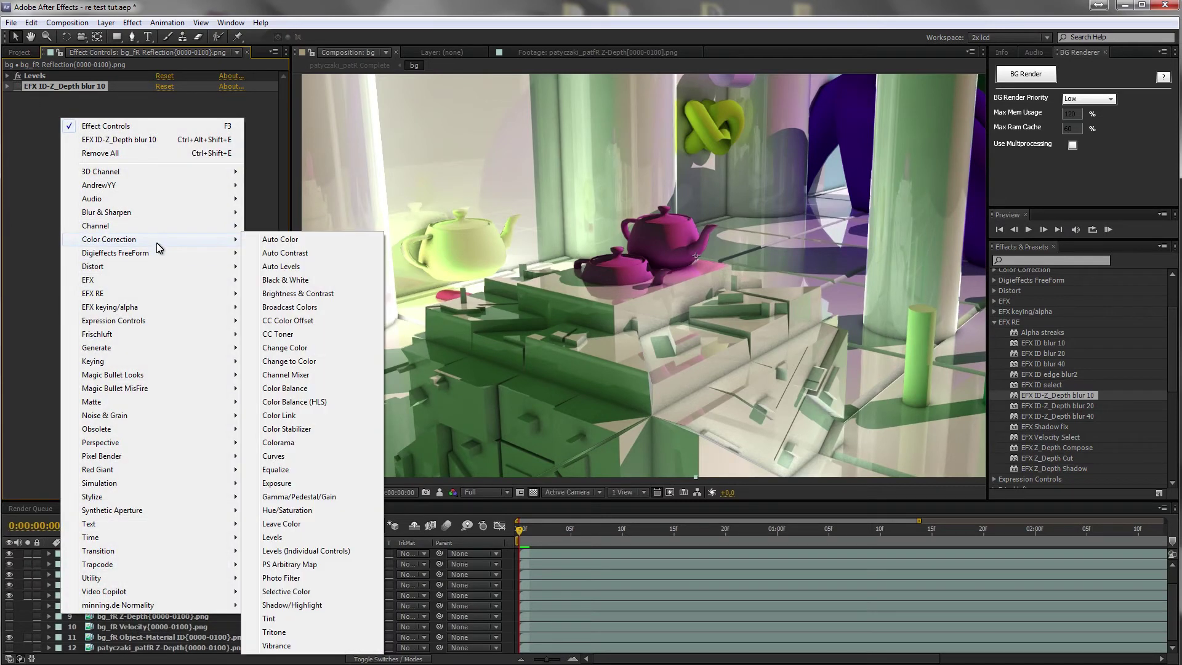
mouse_move(153, 215)
left_click(283, 334)
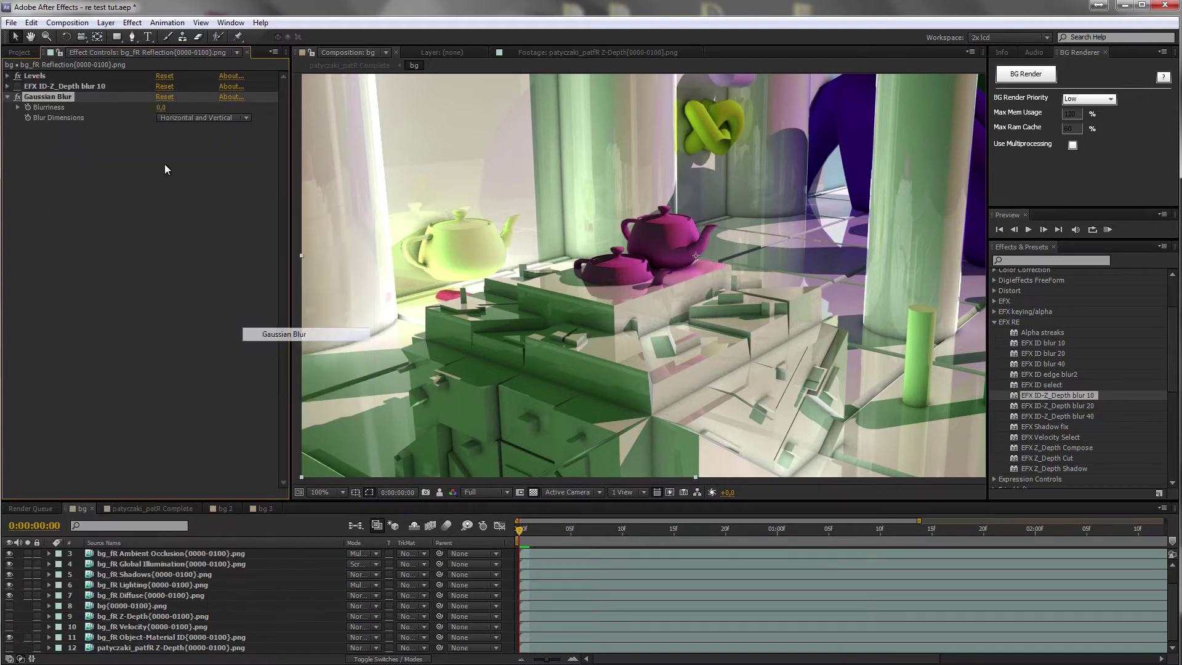
Set the Gaussian Blur's blurriness to 7,0 and compare the result with the stored snapshot
left_click_drag(162, 107, 188, 106)
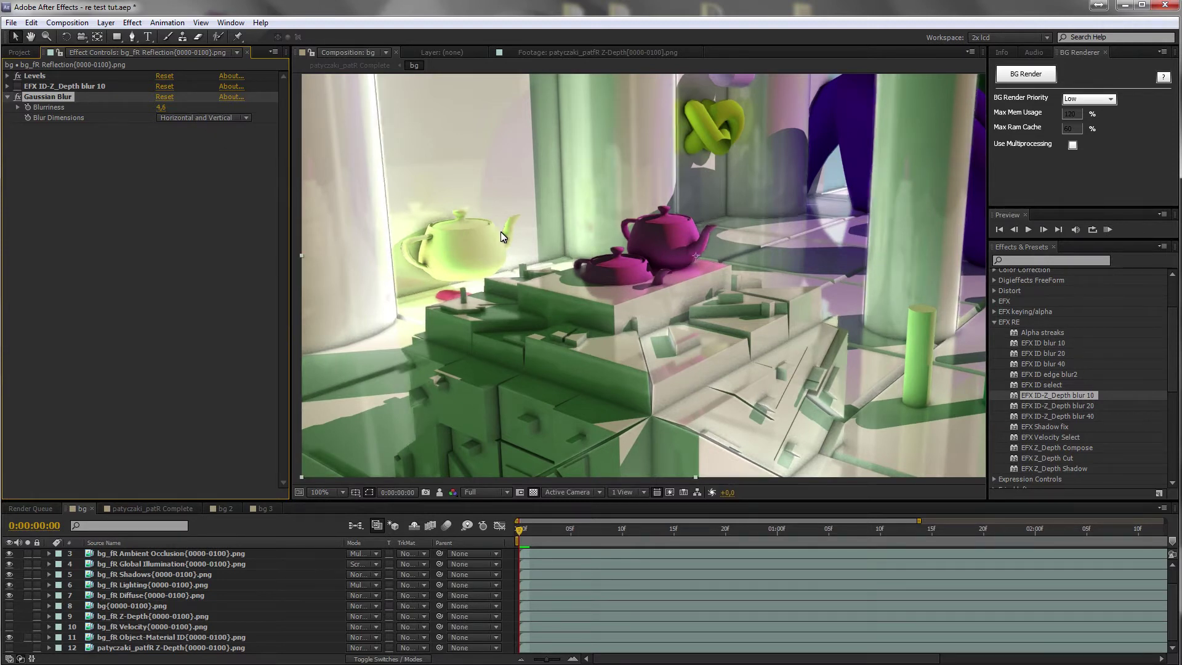
left_click(502, 339)
left_click_drag(161, 107, 179, 108)
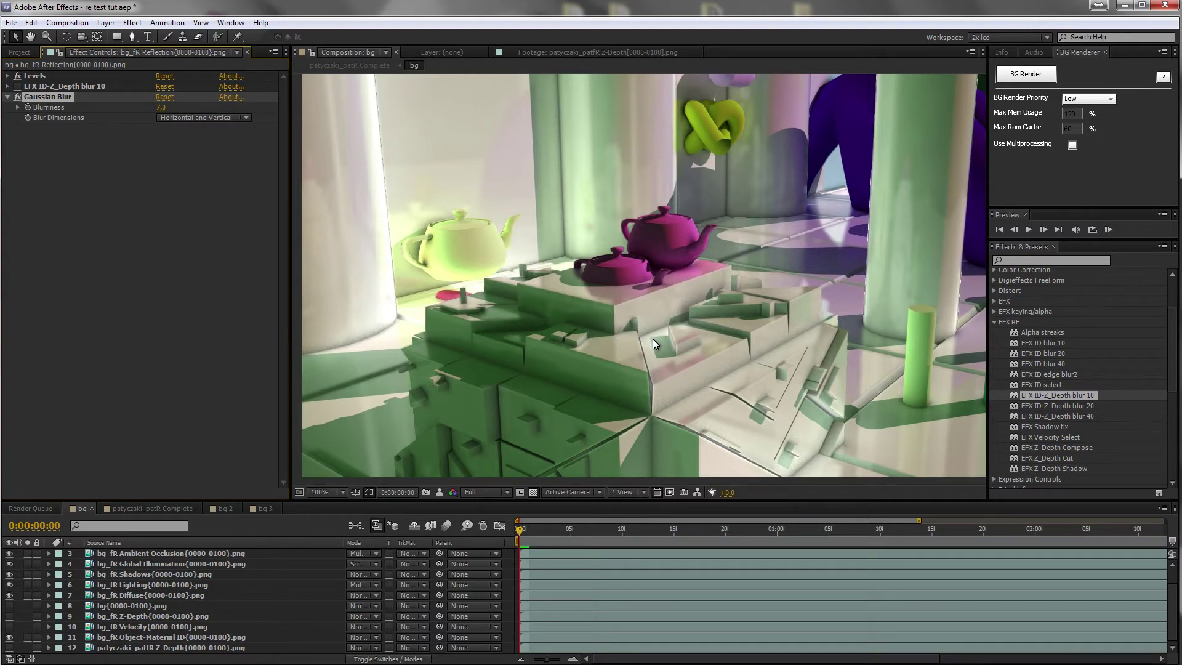
key("F5")
key("F5")
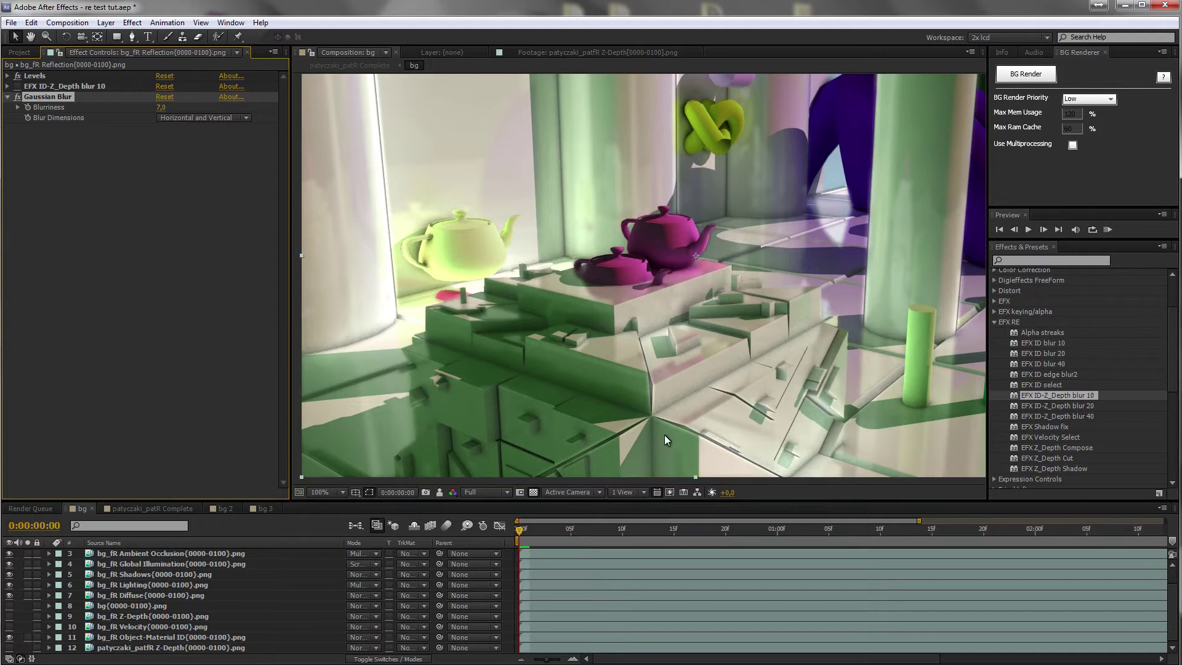
Compare the Gaussian-blurred reflections with the stored snapshot of the ID-Z_Depth blur version
key("F5")
key("F5")
key("F5")
key("F5")
key("F5")
key("F5")
key("F5")
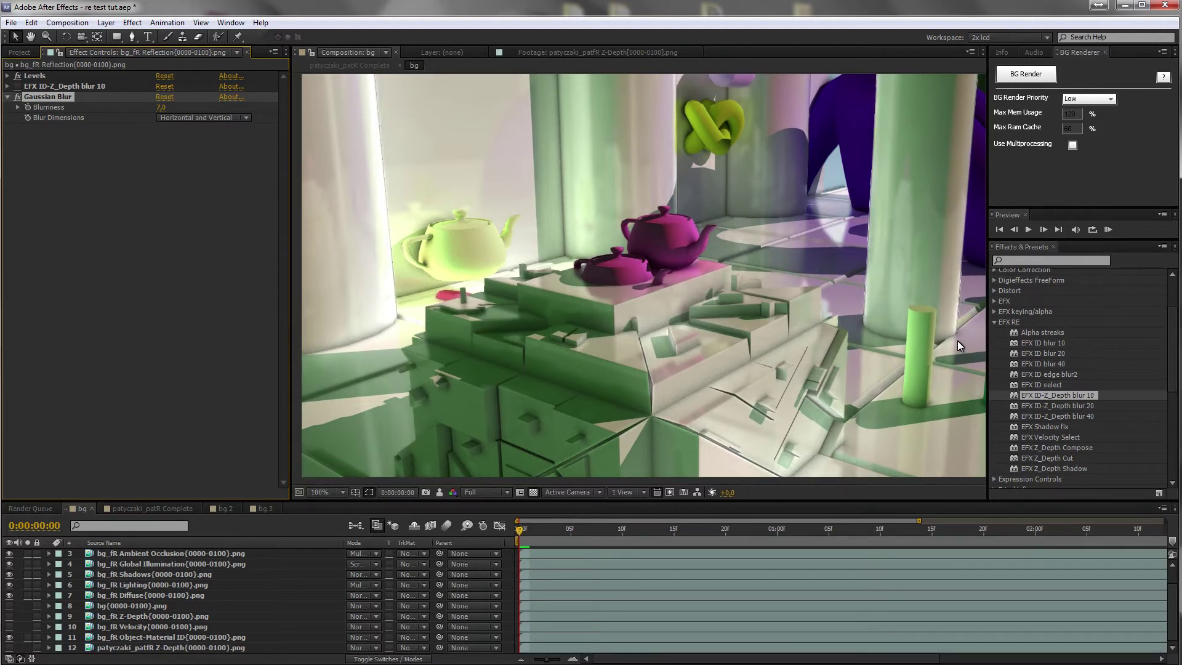
key("F5")
key("F5")
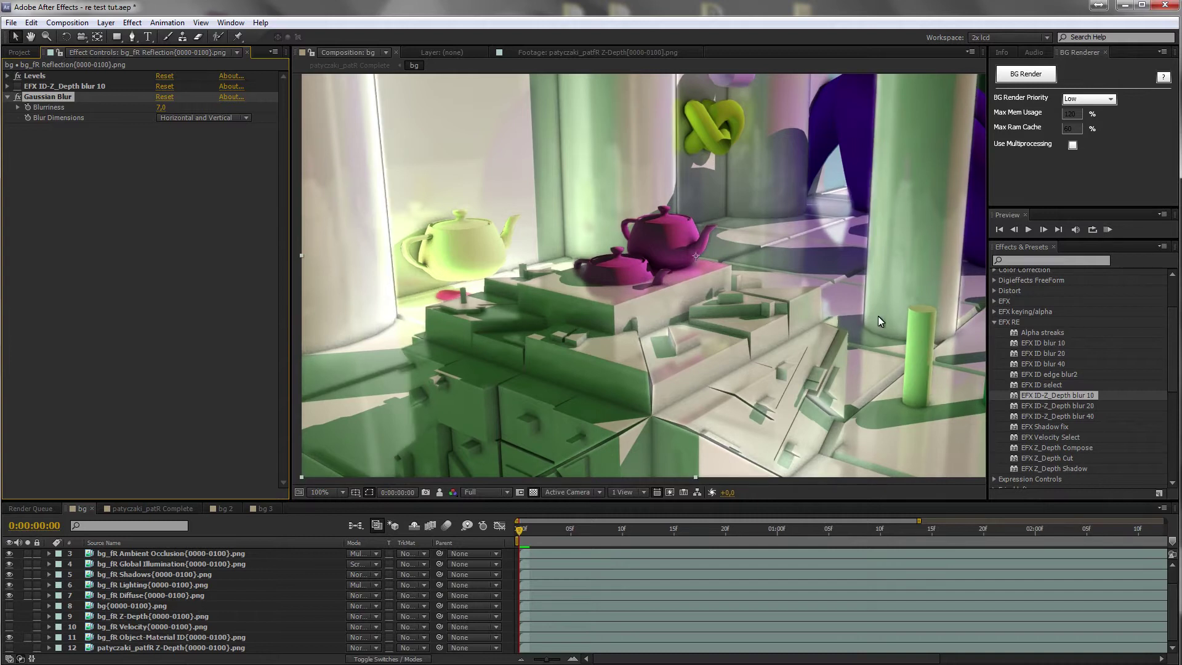
key("F5")
key("F5")
Remove the Gaussian Blur from the Reflection layer and re-enable EFX ID-Z_Depth blur 10
key("Delete")
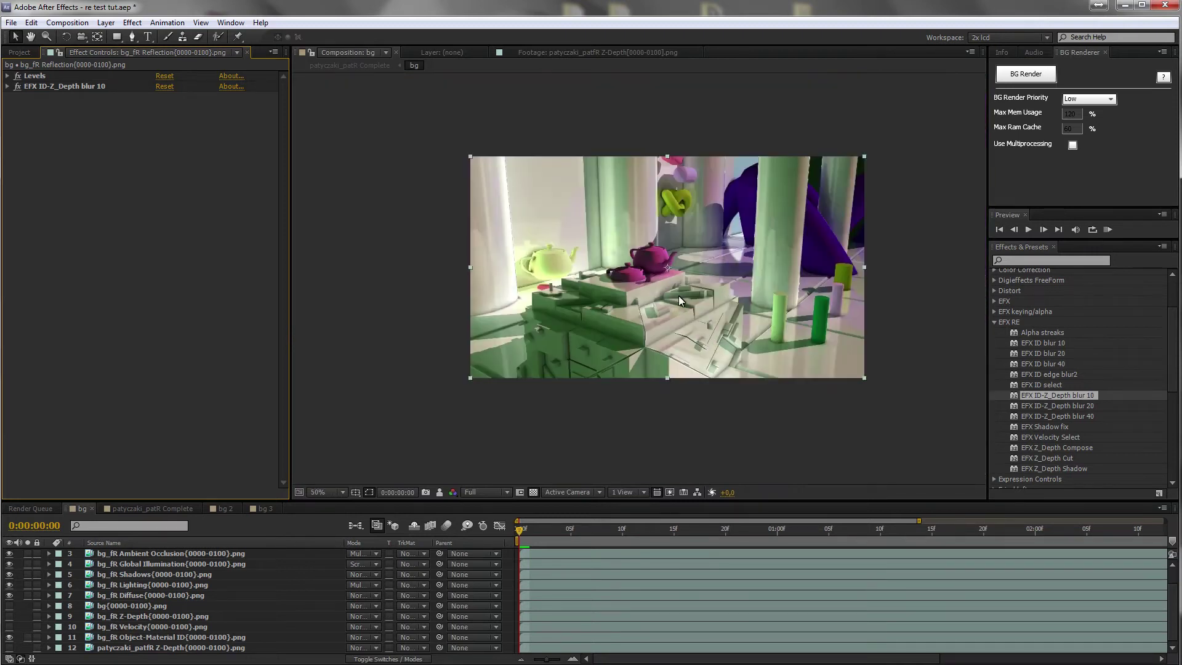
key(".")
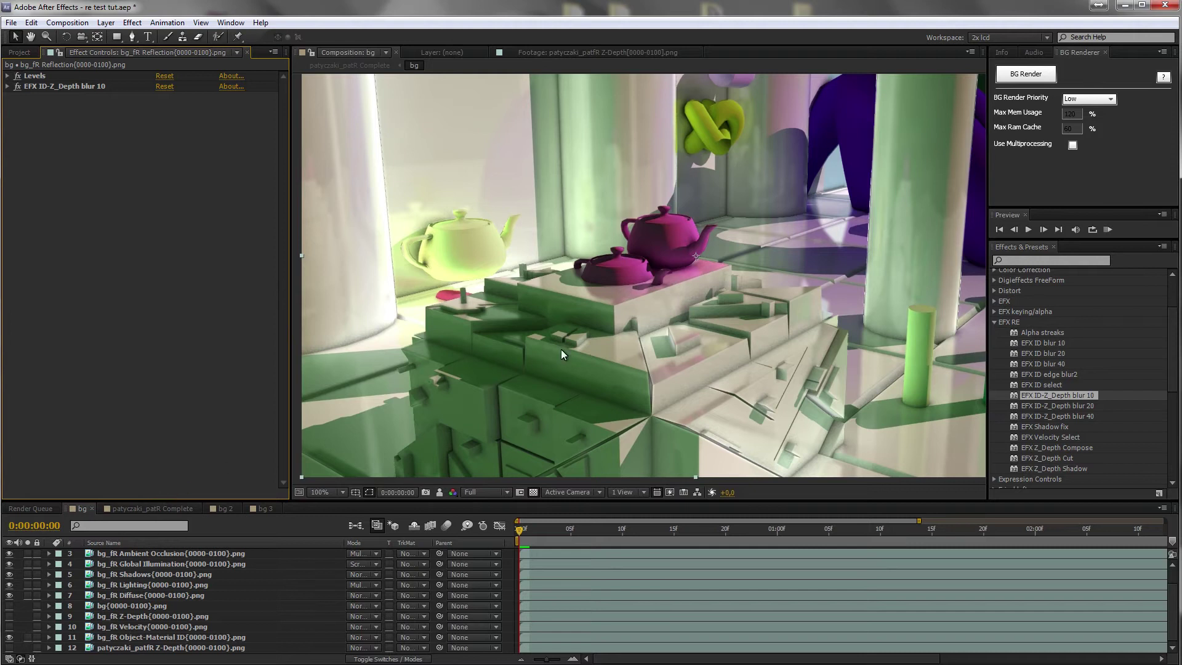
key("comma")
In the patyczaki_patR Complete composition, apply EFX Velocity Select to the bg vel select layer and show it solo
left_click(134, 508)
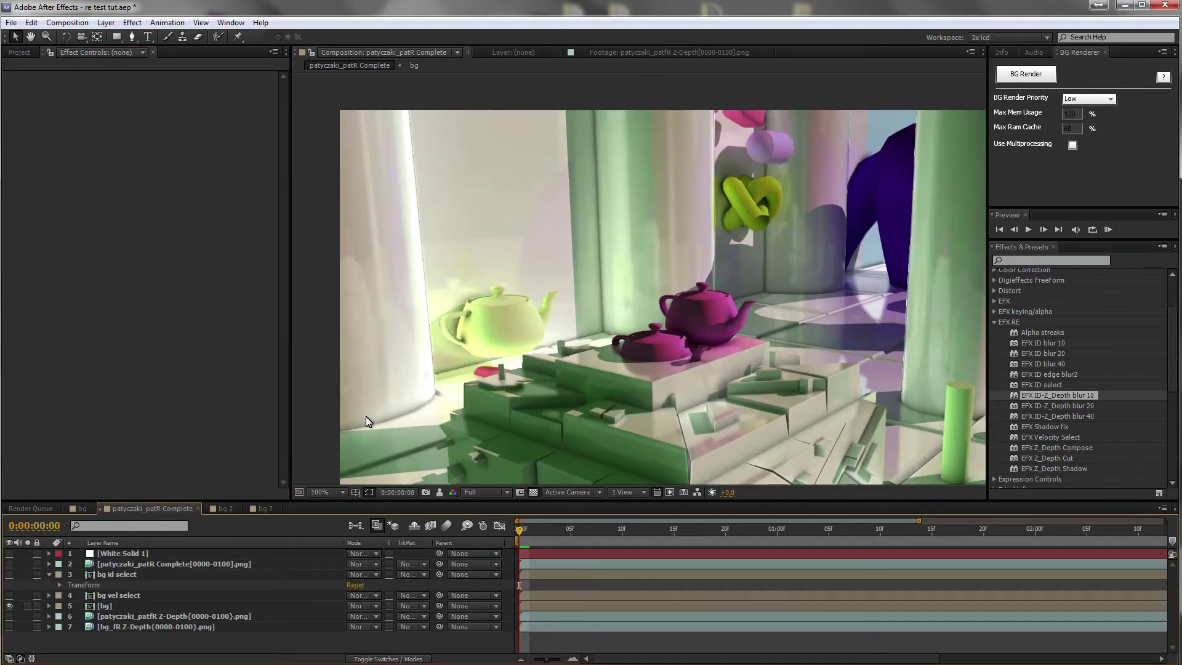
key("comma")
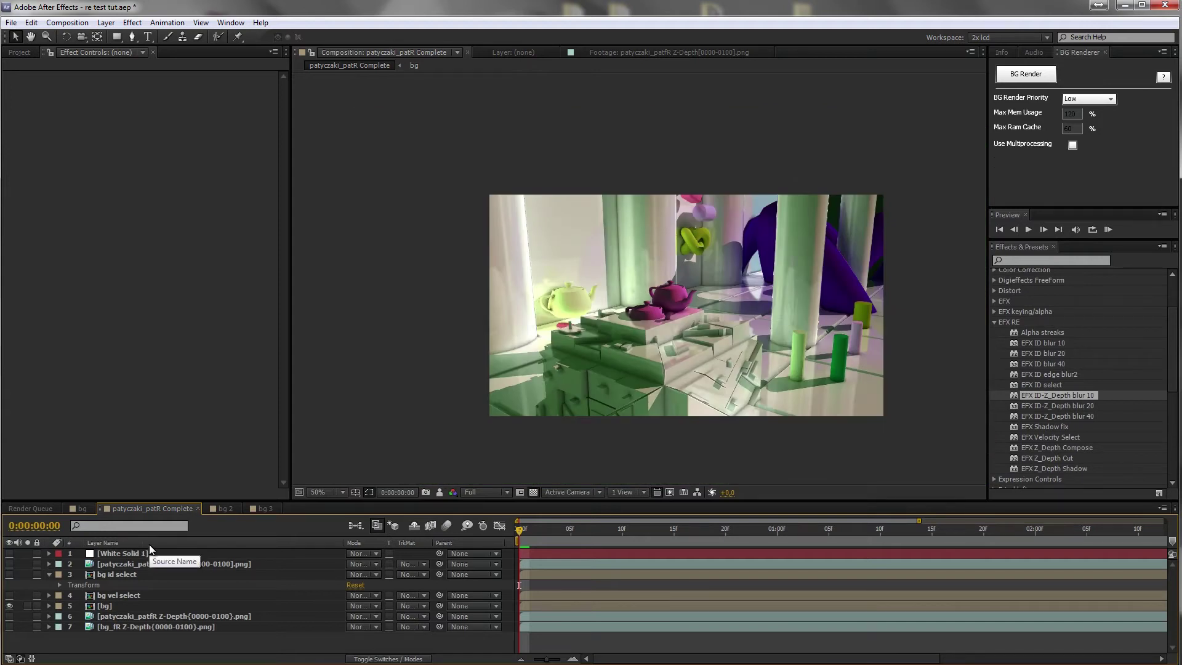
left_click(114, 604)
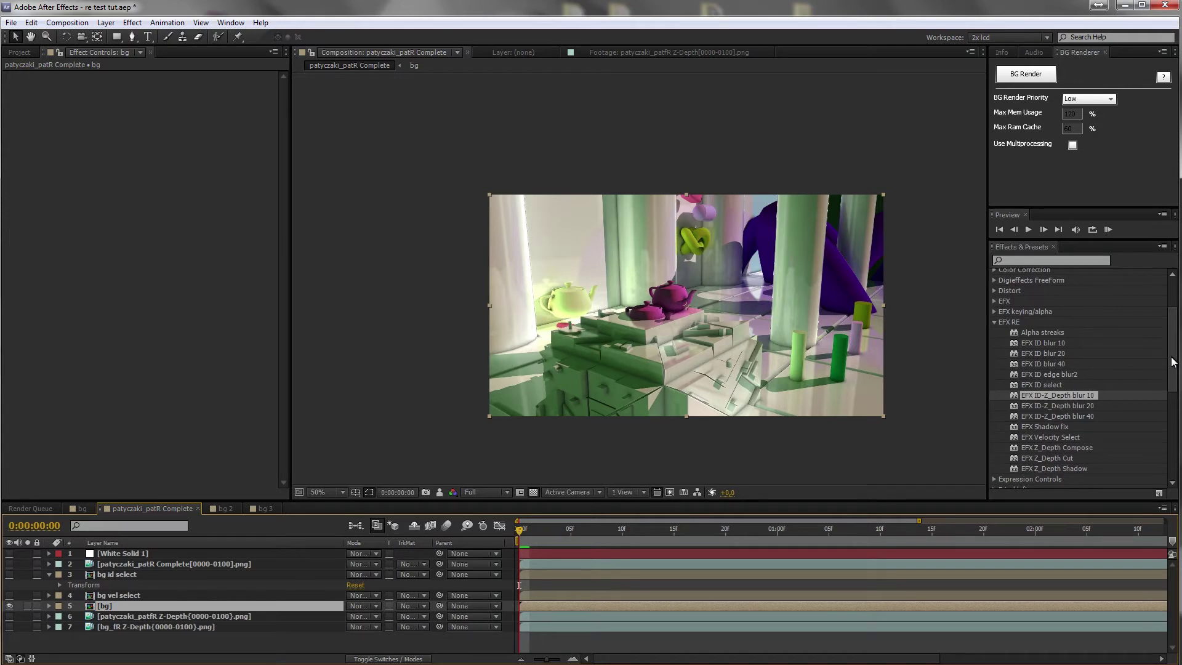
left_click_drag(1173, 362, 185, 595)
left_click(10, 595)
left_click(27, 595)
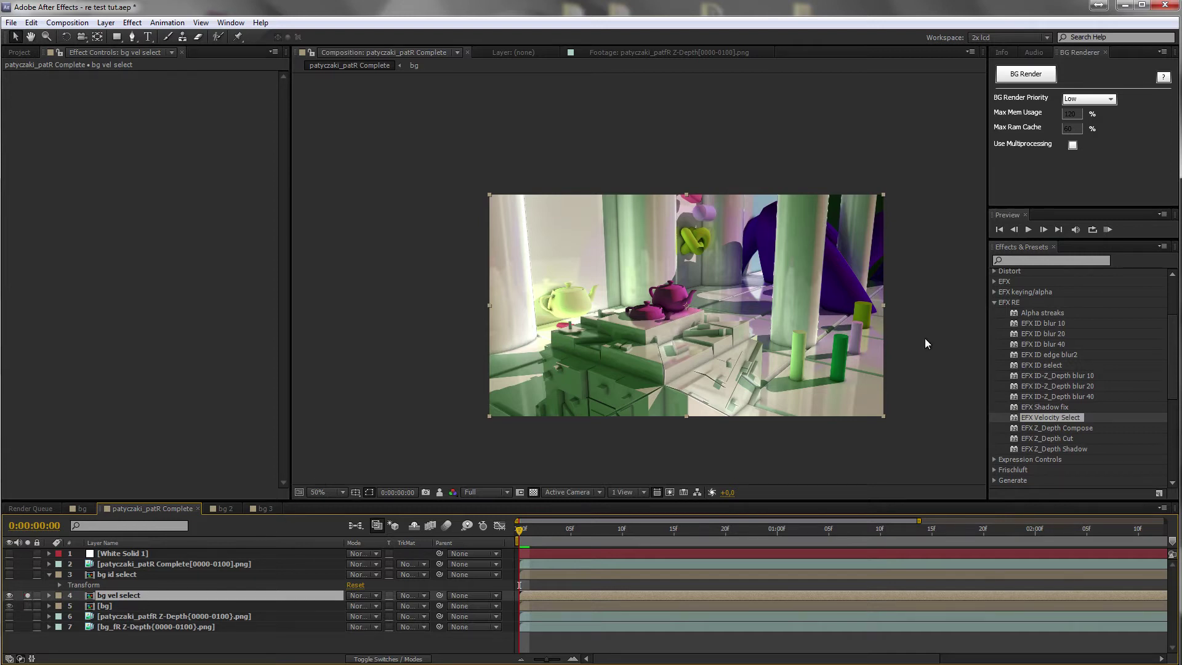
left_click(195, 233)
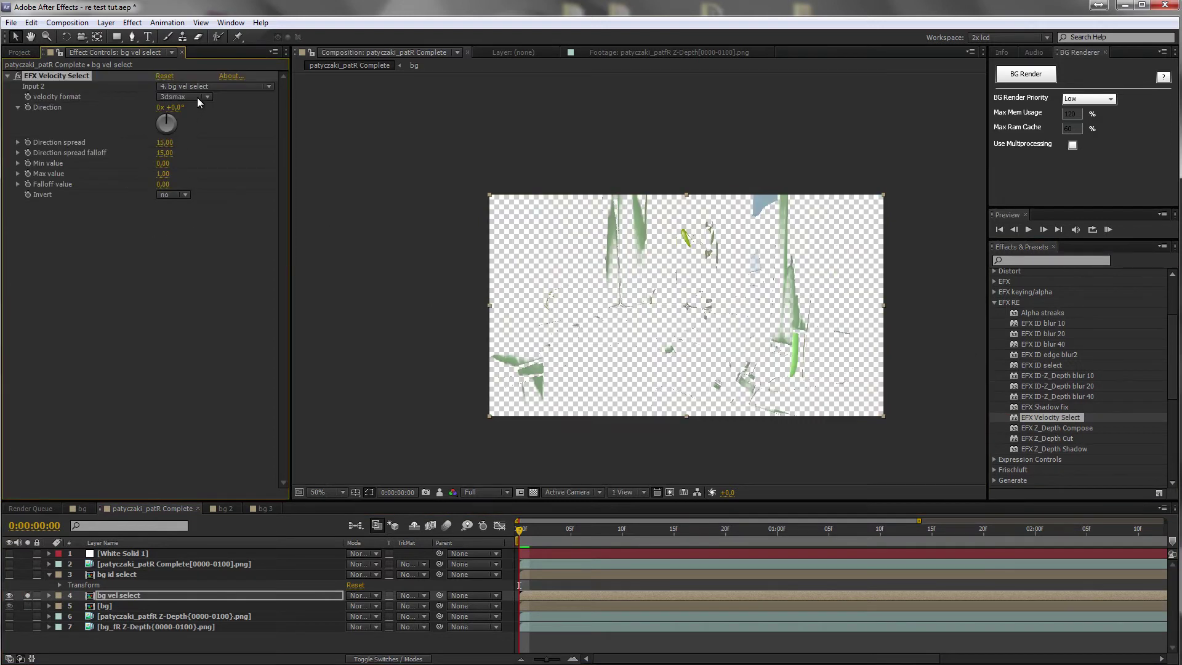
Add the bg_fR Velocity(0000-0100).png footage to the composition as the lowest layer
left_click(195, 86)
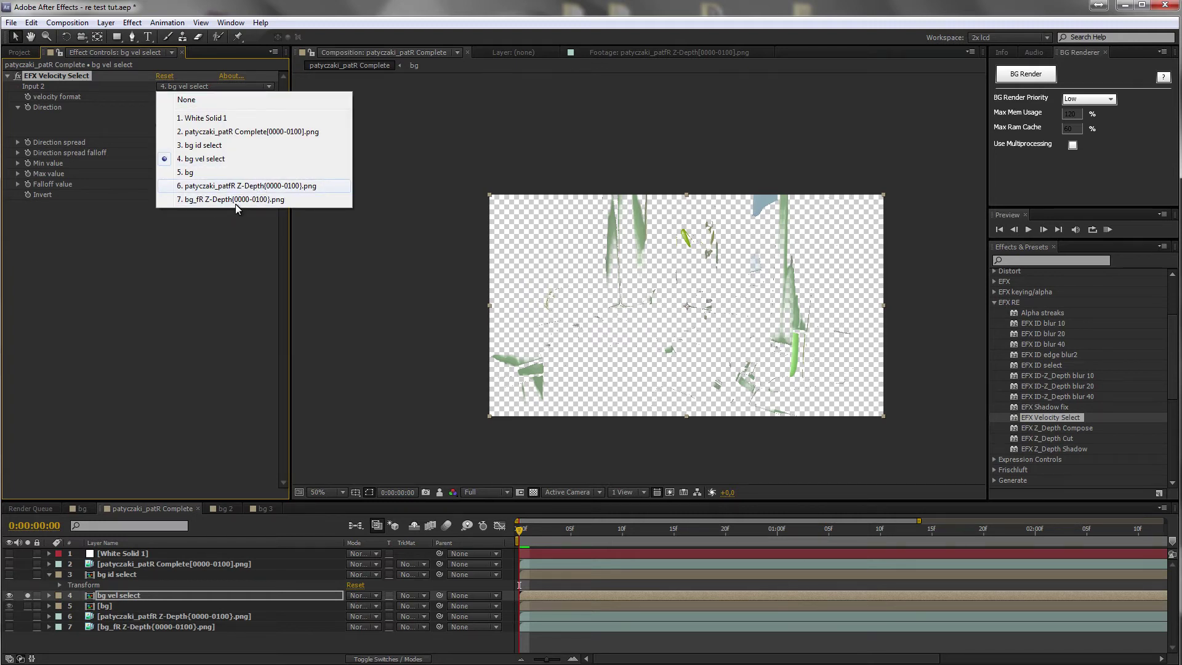
left_click(179, 289)
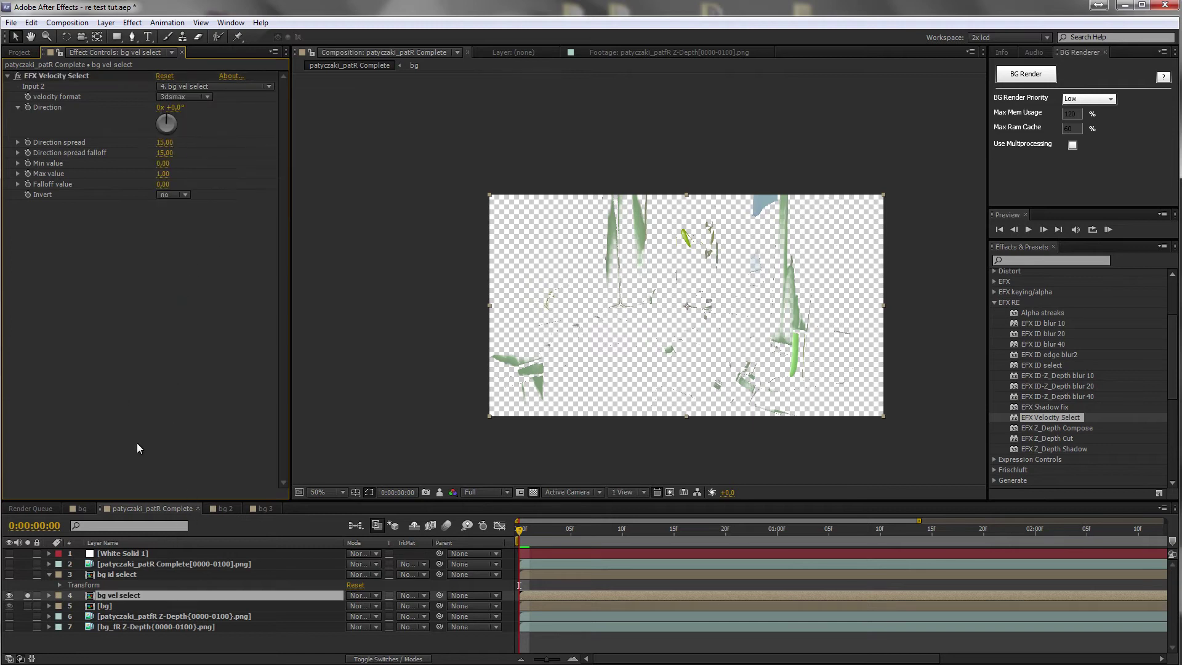
left_click(19, 52)
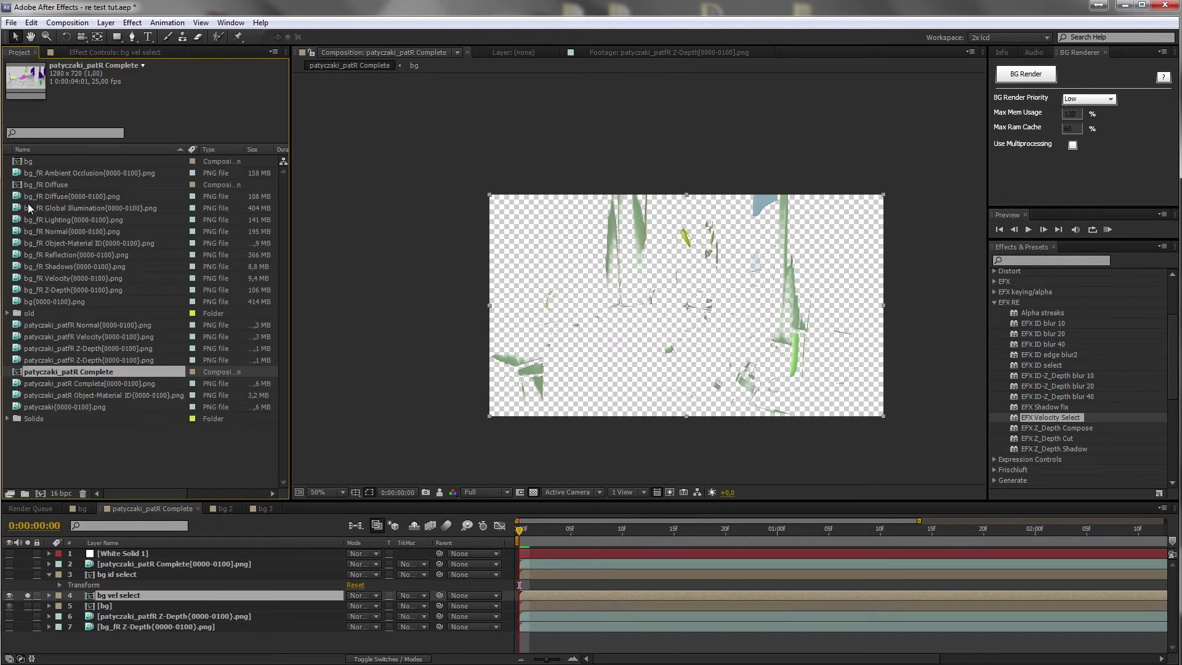
left_click_drag(65, 280, 37, 640)
left_click(27, 637)
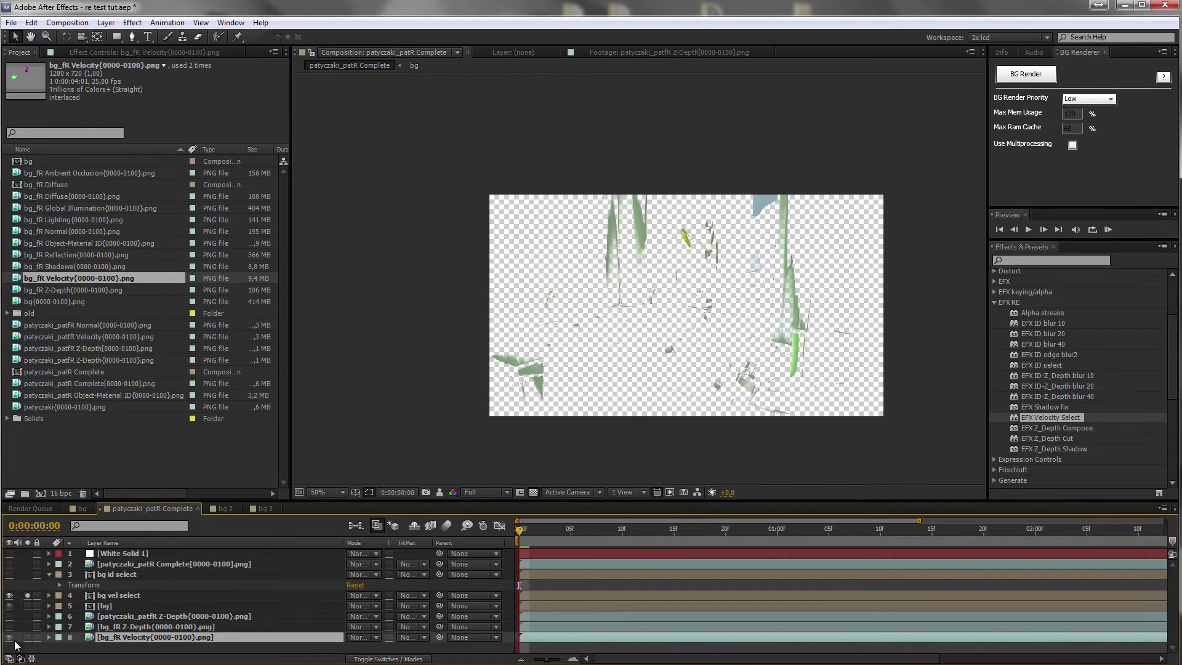
View the bg_fR Velocity pass on its own at 0:00:00:17, hide it and return to the bg vel select layer's effect settings
left_click(27, 595)
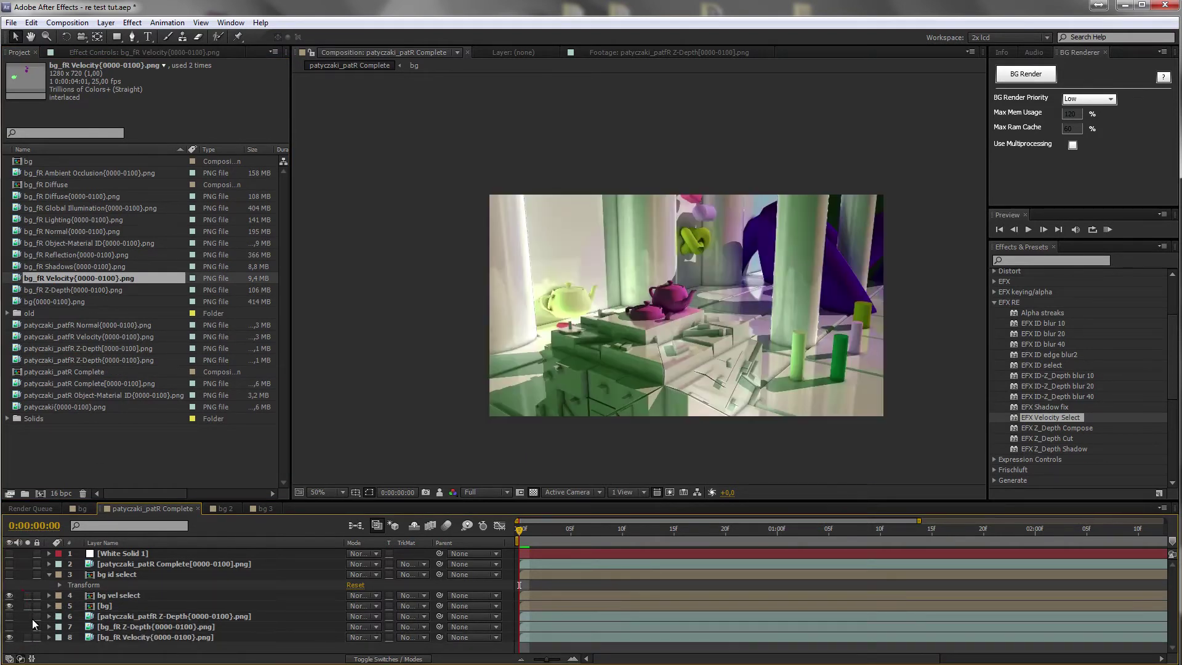
left_click(27, 637)
left_click_drag(520, 529, 696, 540)
left_click(27, 637)
left_click(98, 595)
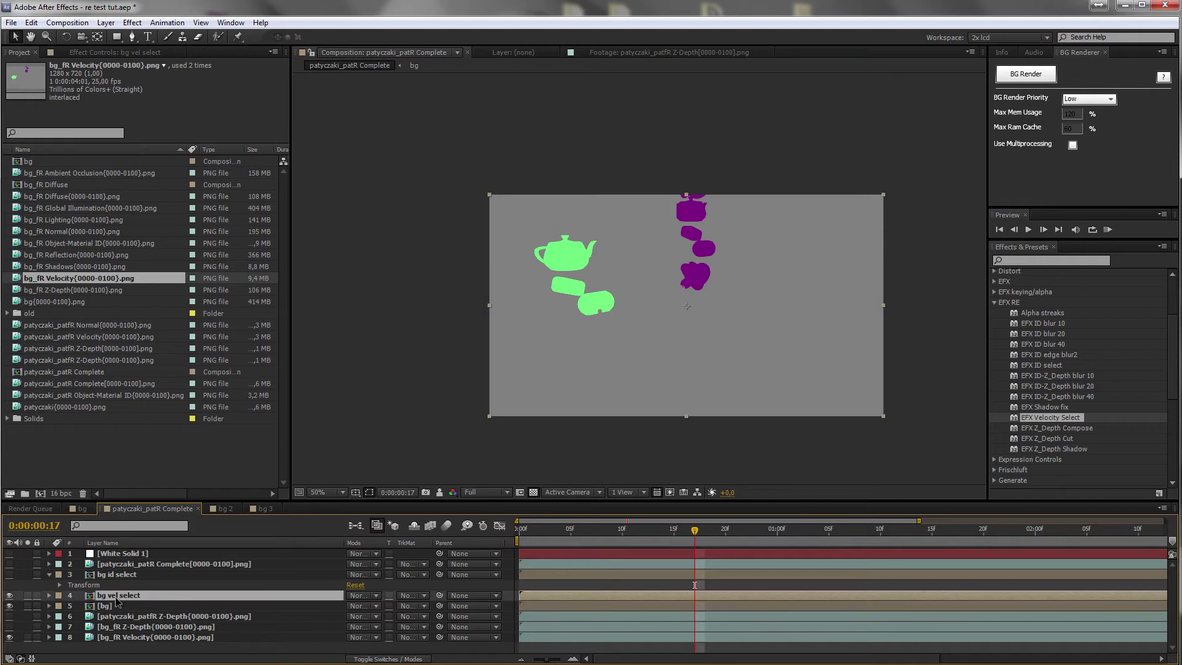
left_click(10, 637)
left_click(125, 51)
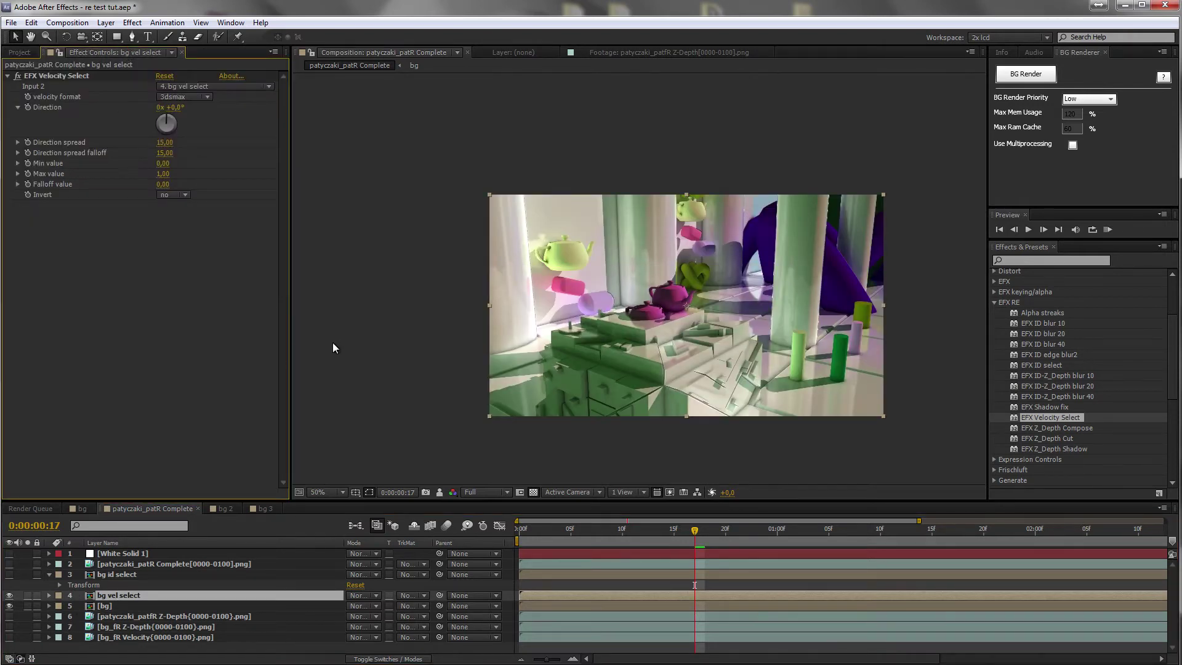
Disable EFX ID-Z_Depth blur 10 on the Reflection layer in the bg composition and return to patyczaki_patR Complete
double_click(124, 579)
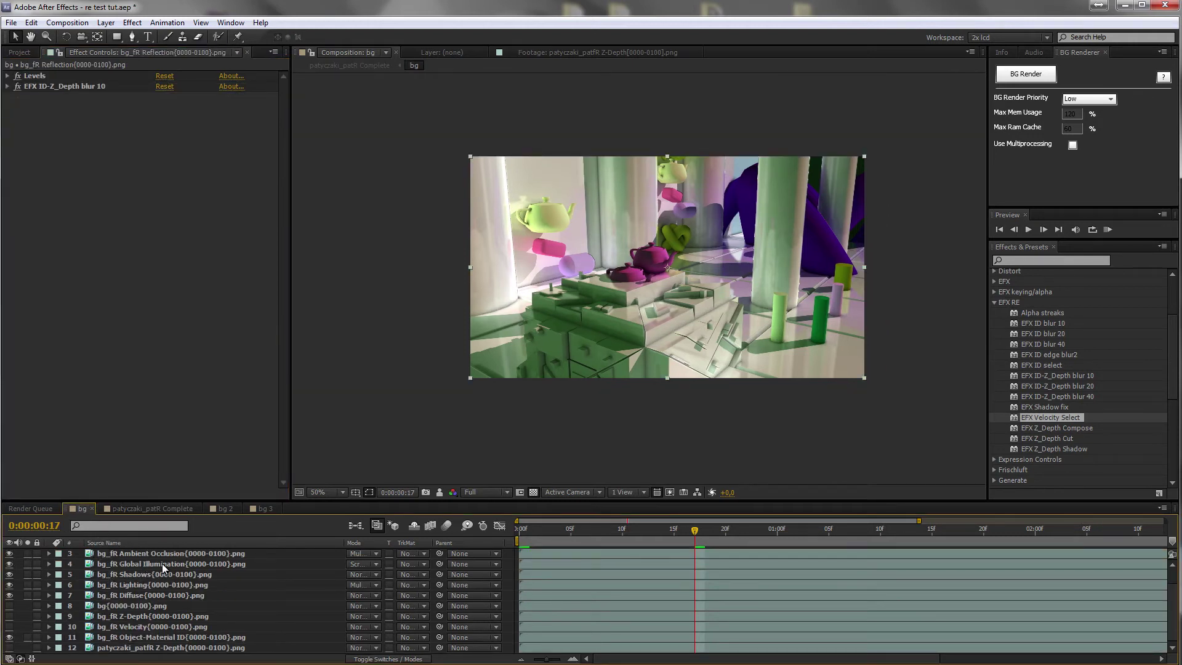
scroll(1173, 584, "up", 2)
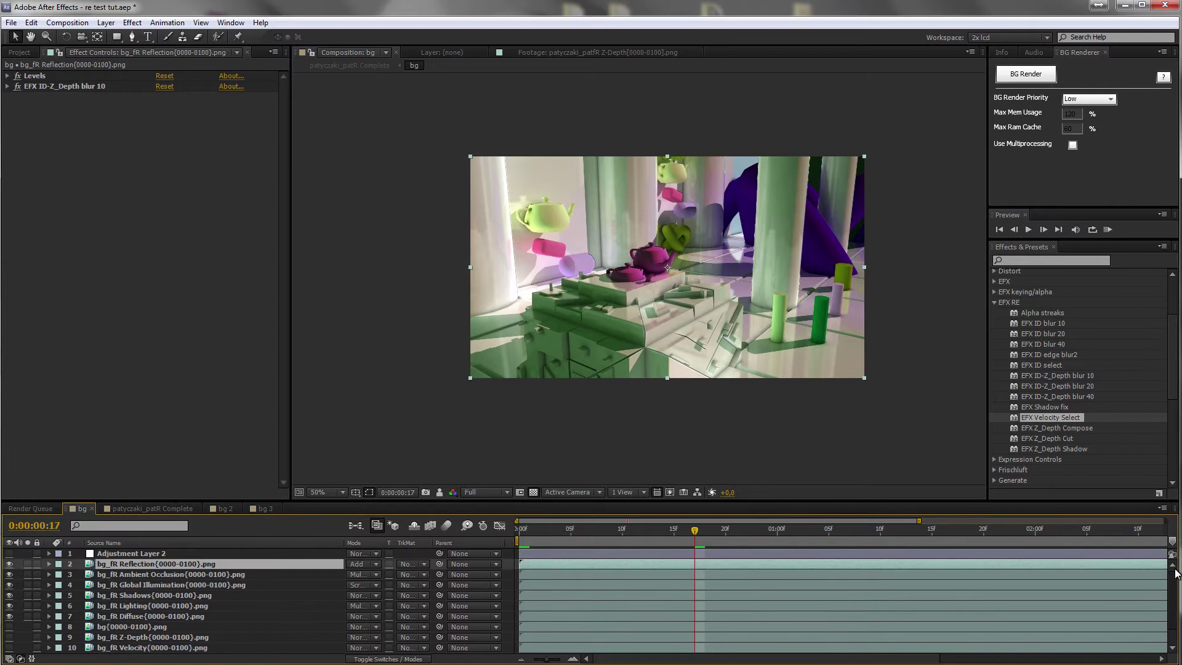
left_click(17, 87)
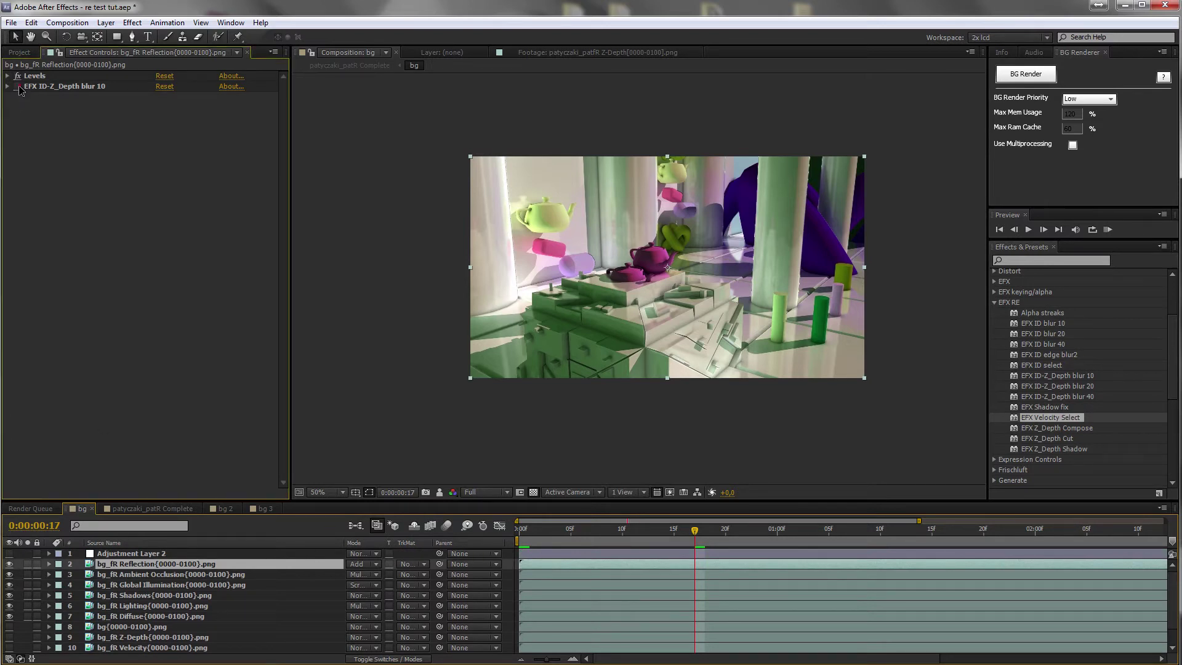
scroll(640, 283, "up", 2)
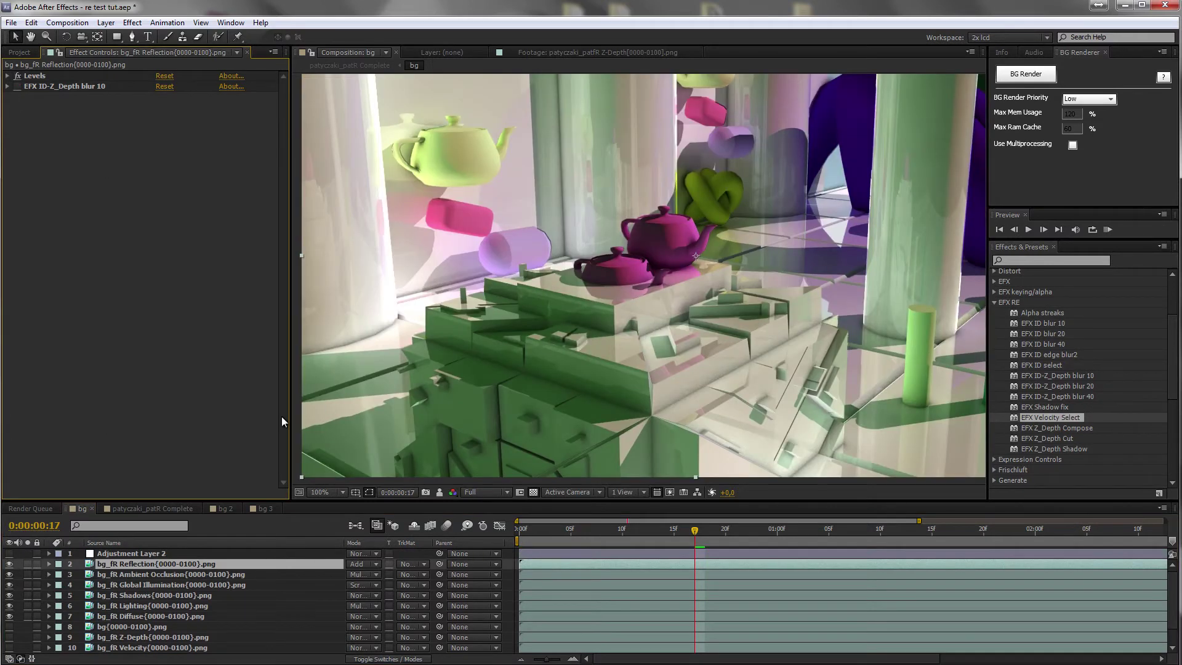
left_click(138, 508)
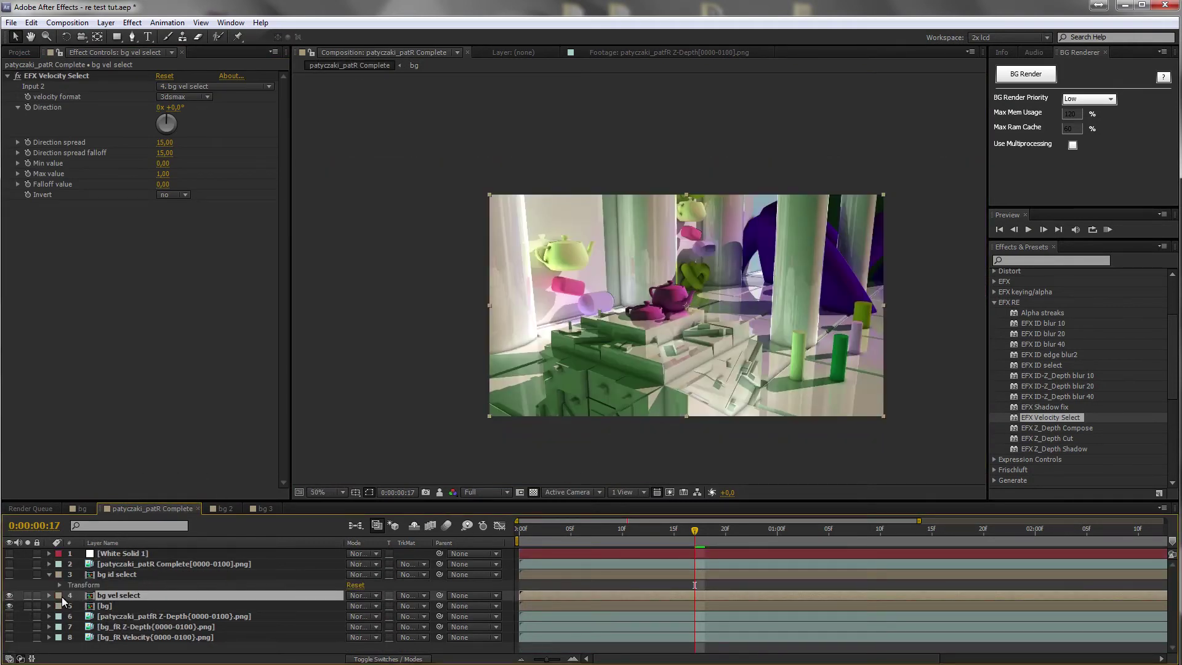
Solo the bg vel select layer and set EFX Velocity Select's Input 2 to bg_fR Velocity(0000-0100).png
left_click(27, 595)
left_click(226, 88)
left_click(232, 218)
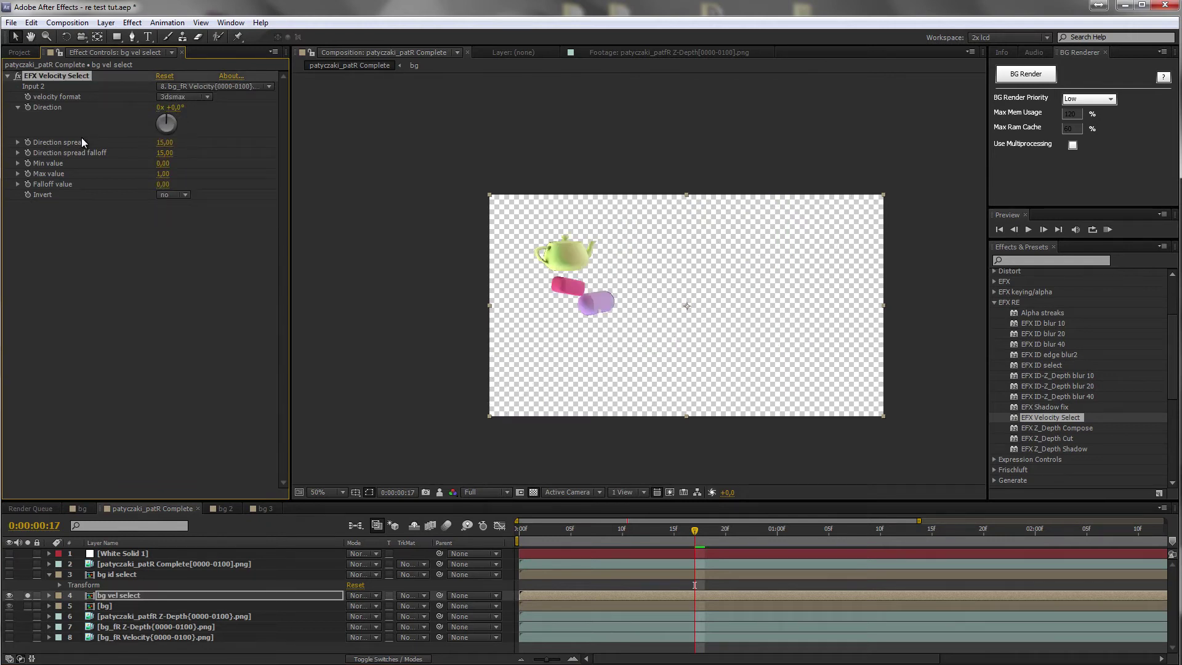
Set the Velocity Select direction to 168,0° and check the available velocity formats, keeping 3dsmax
mouse_move(160, 113)
left_mouse_down()
mouse_move(175, 121)
mouse_move(157, 123)
mouse_move(176, 119)
mouse_move(168, 132)
mouse_move(168, 112)
left_mouse_up()
left_click_drag(169, 131, 165, 128)
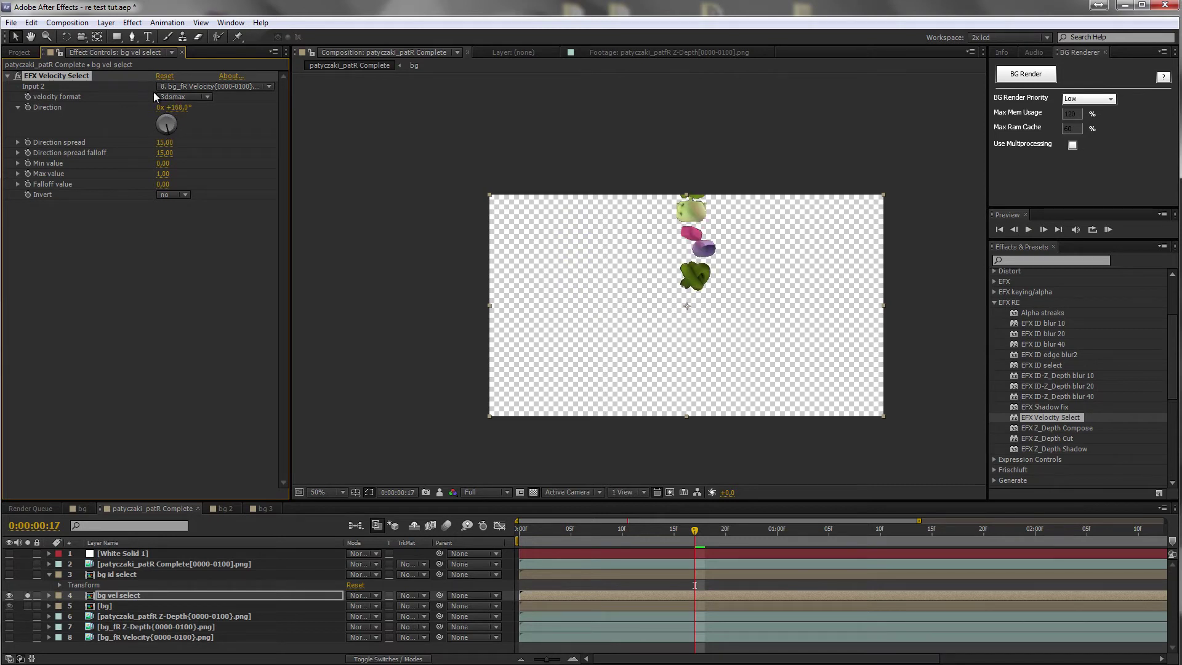
left_click(174, 97)
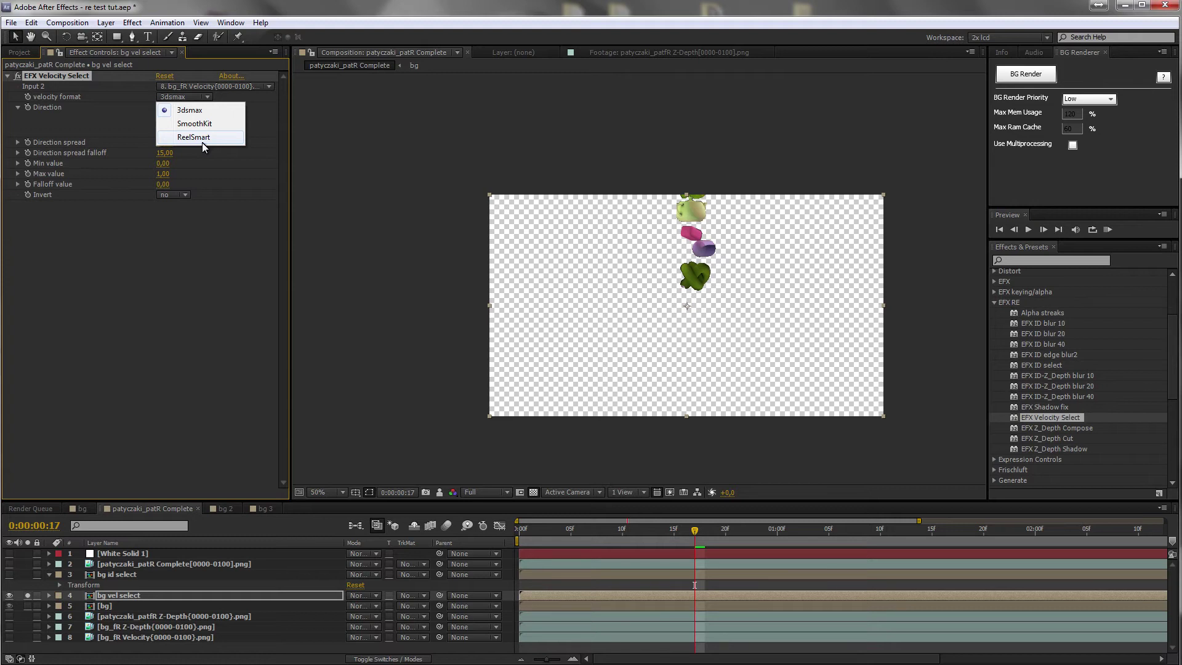
left_click(209, 206)
Try the direction at 191,0° and set it to 2,0° to select the objects moving the opposite way
left_click(165, 131)
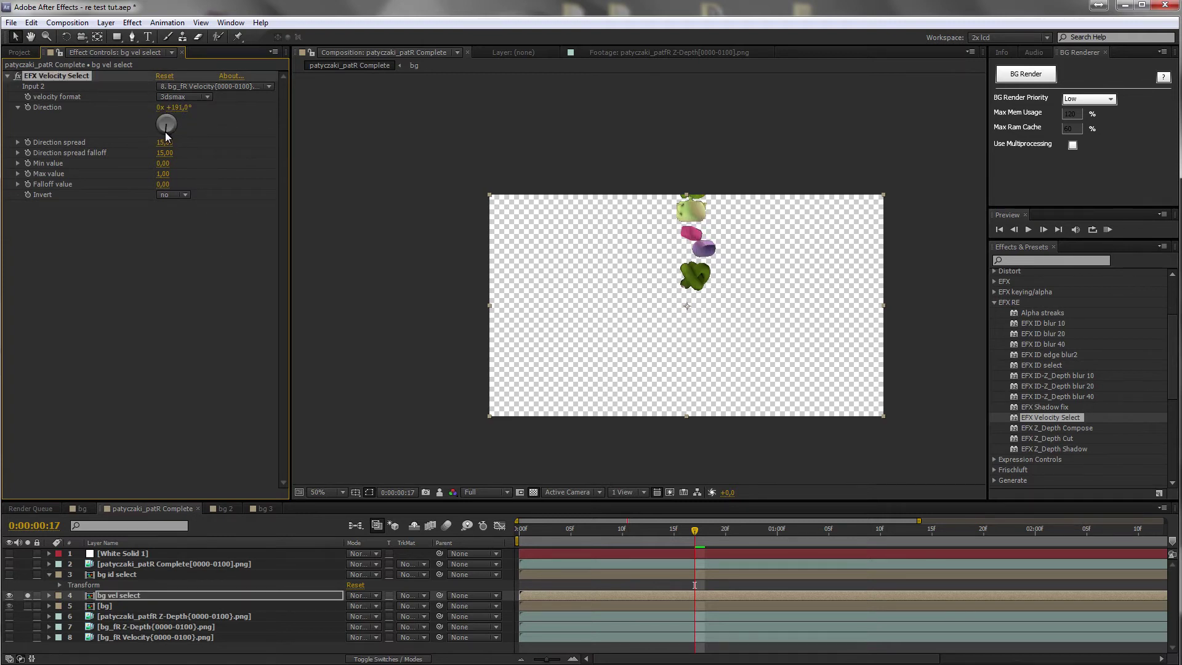
left_click(169, 129)
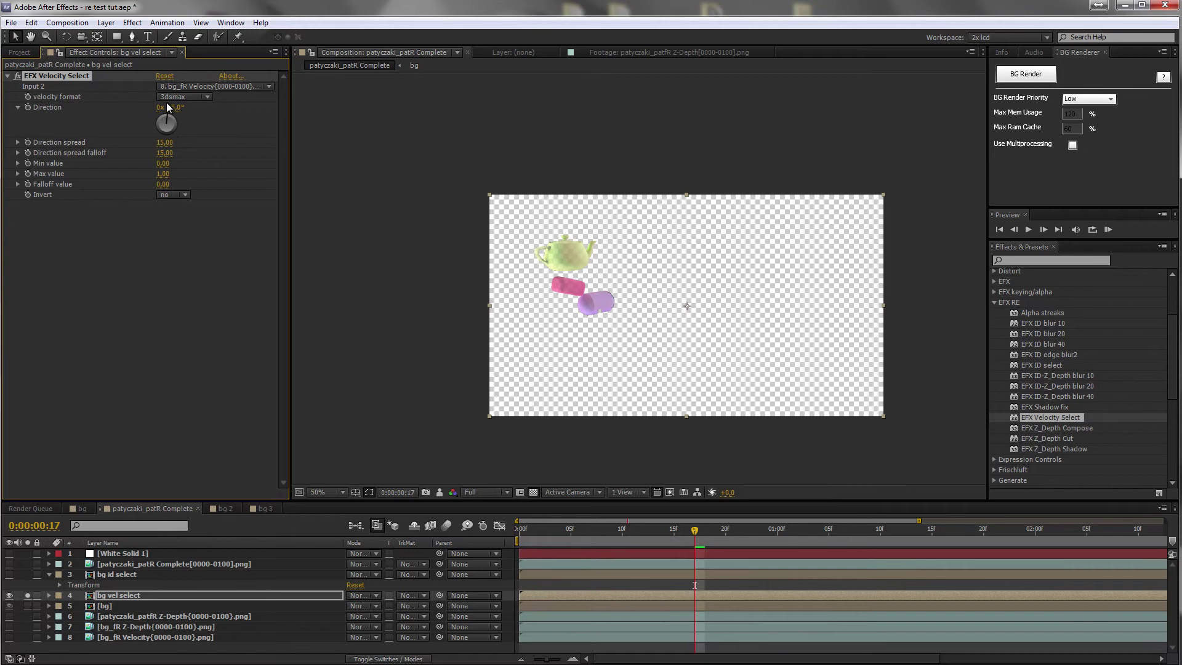
left_click(166, 116)
left_click_drag(167, 119, 166, 115)
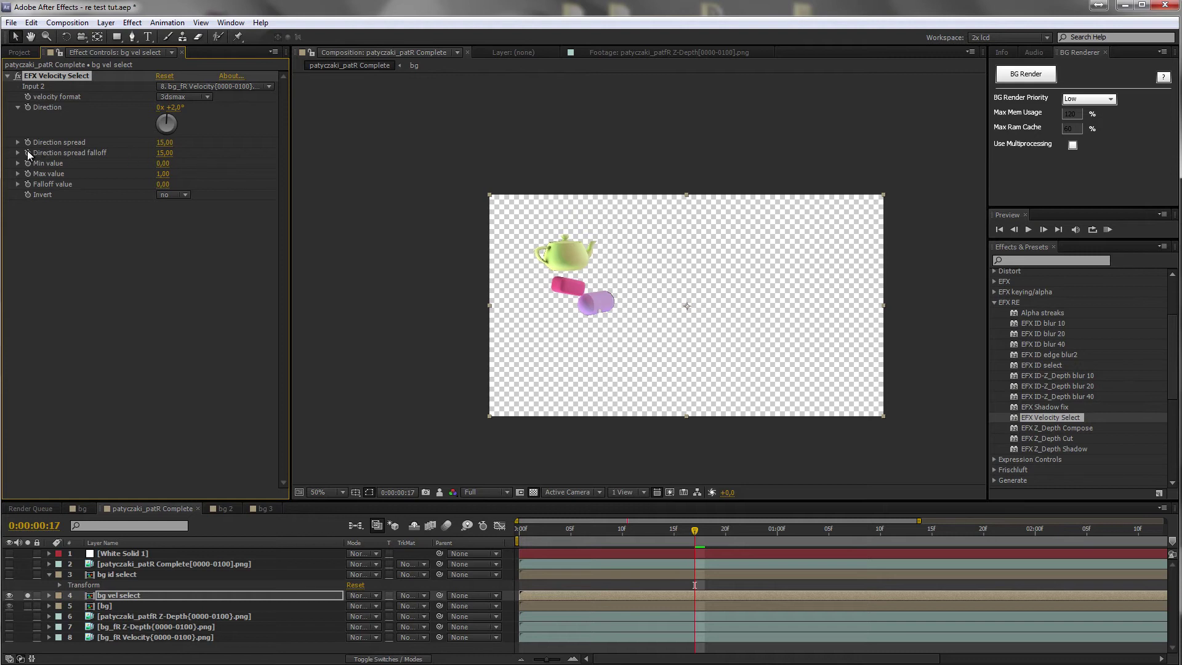
Set the direction to -21,0°, the direction spread falloff to 0,00 and the direction spread to 9,63
left_click(18, 143)
left_click(18, 169)
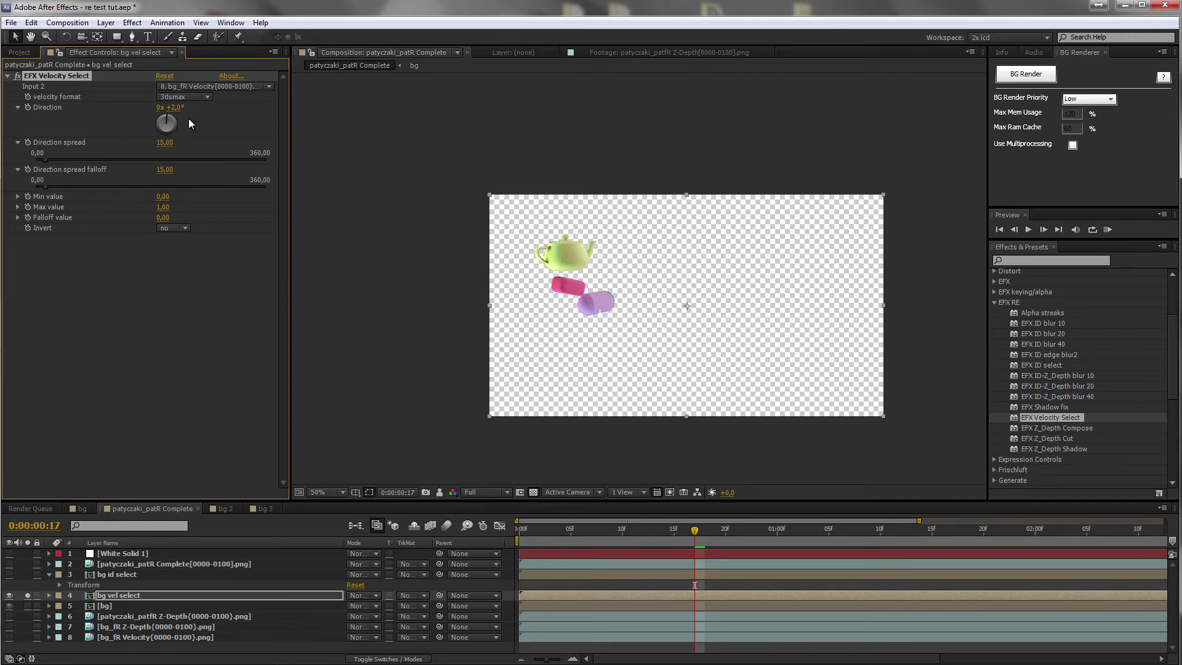
left_click_drag(170, 108, 159, 108)
mouse_move(43, 160)
left_mouse_down()
mouse_move(35, 186)
mouse_move(47, 160)
left_mouse_up()
left_click_drag(46, 160, 43, 160)
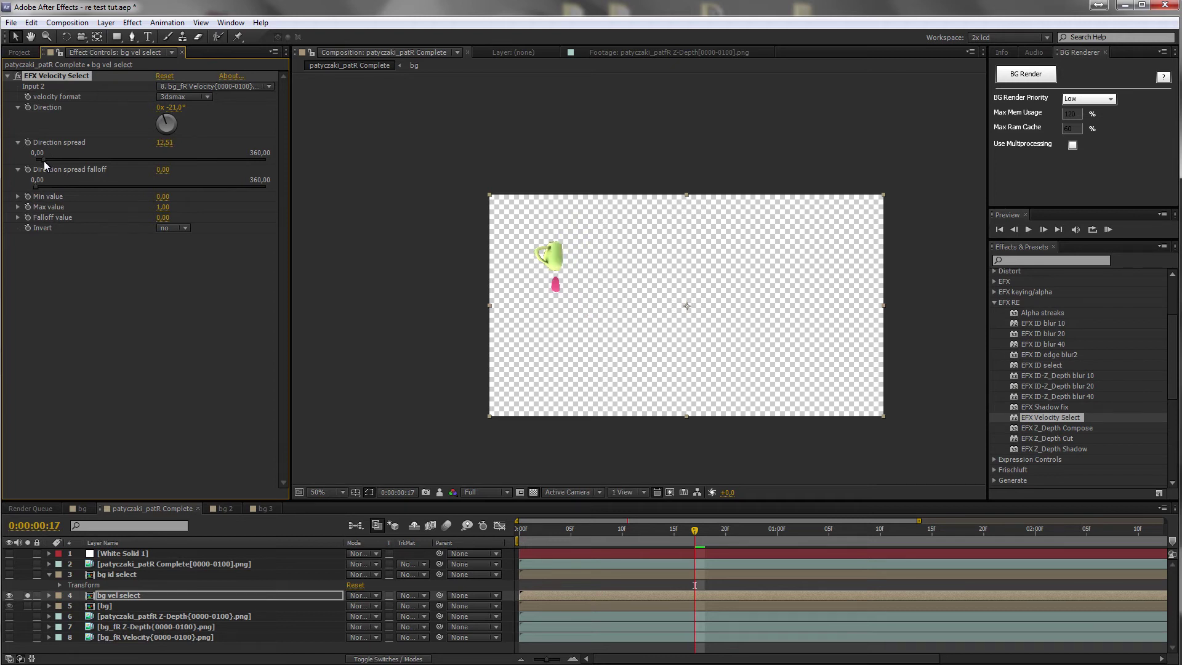
left_click_drag(43, 161, 42, 161)
Set the direction spread falloff to 10,59 and the direction to 181,0°
left_click_drag(36, 185, 42, 185)
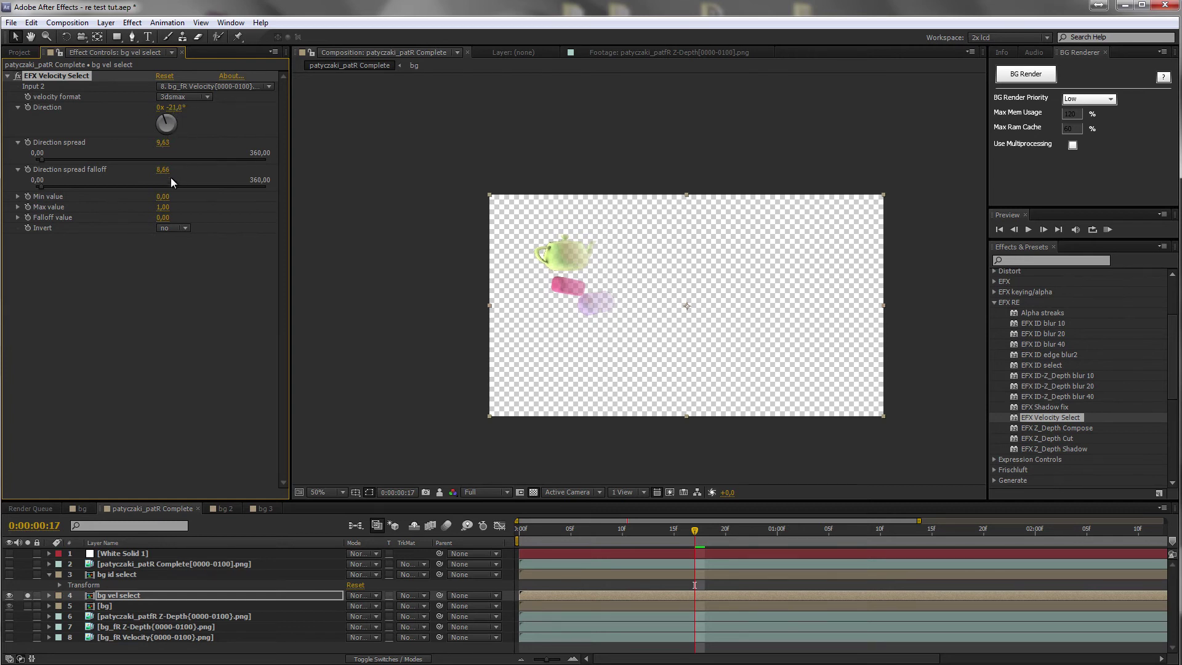
left_click_drag(41, 186, 51, 162)
left_click_drag(170, 107, 176, 107)
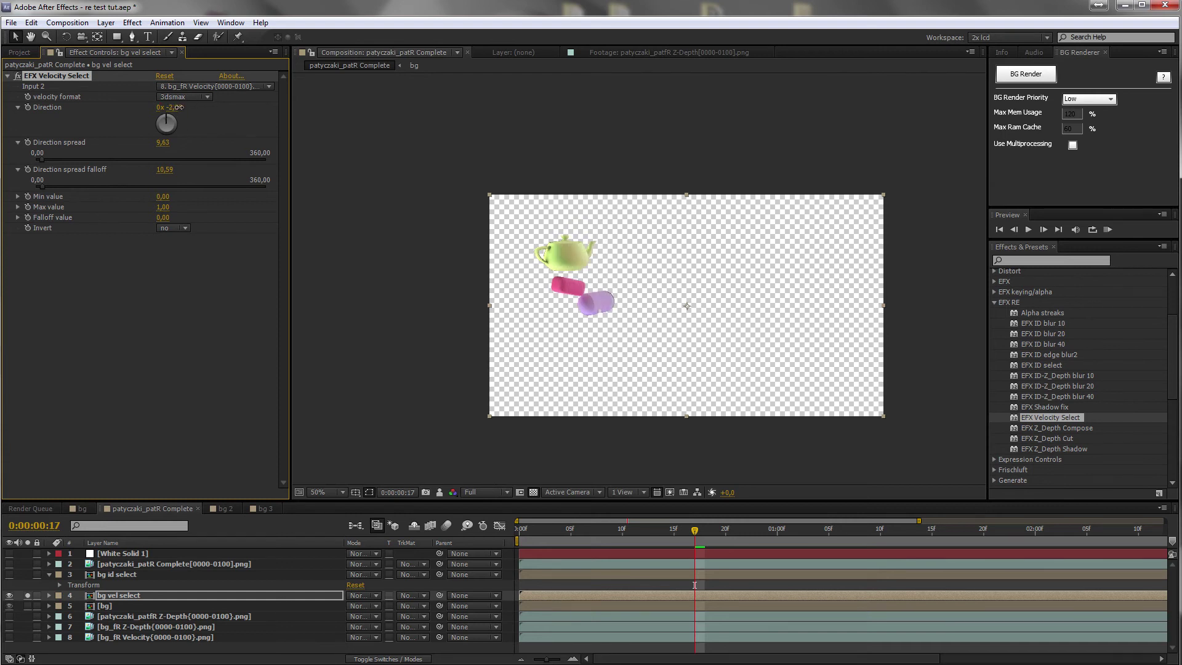
left_click_drag(171, 124, 166, 143)
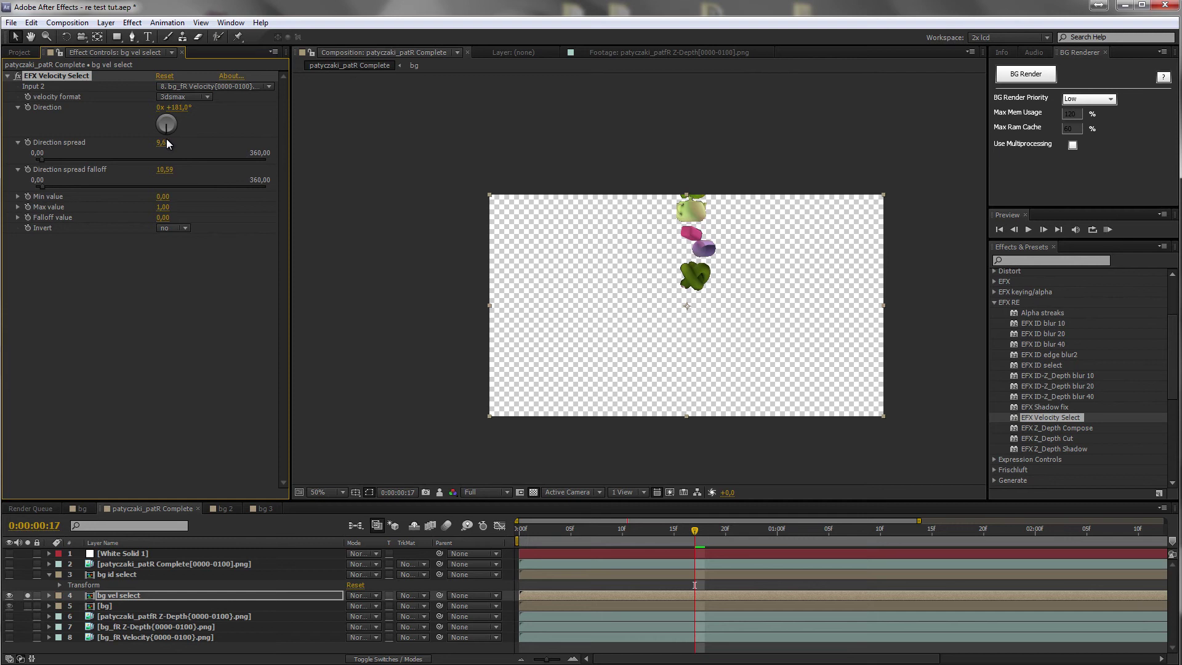
Set the Min value to 0,20, and try a lower Max value before restoring it to 1,00
scroll(711, 267, "up", 2)
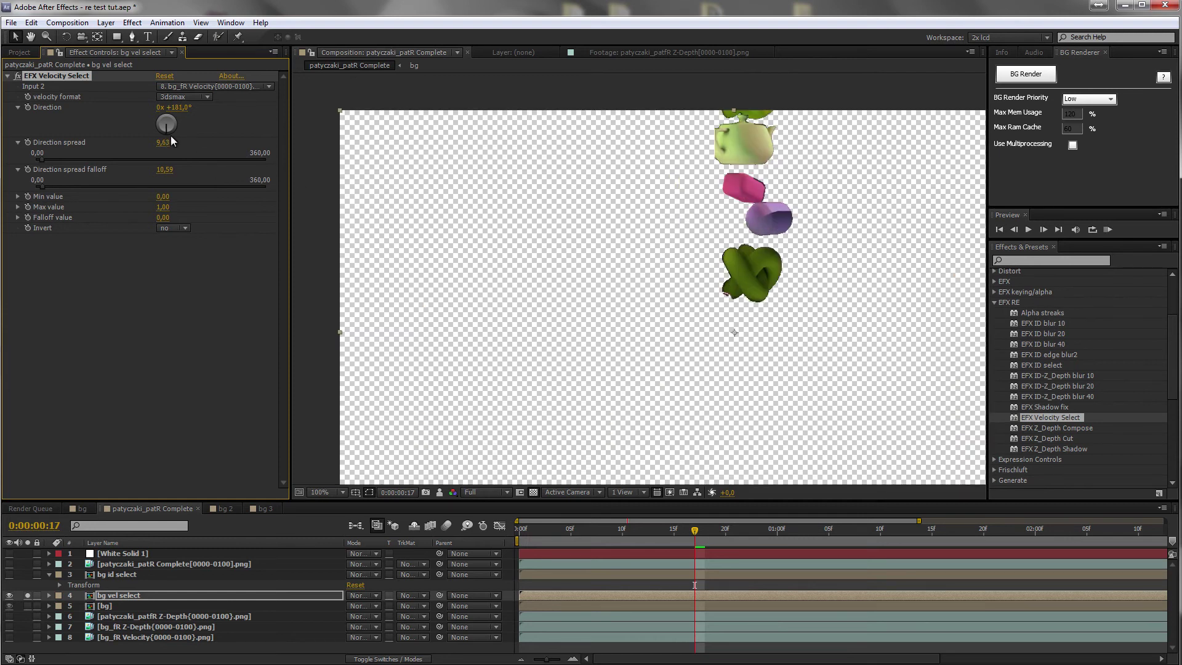
left_click(18, 197)
left_click(17, 223)
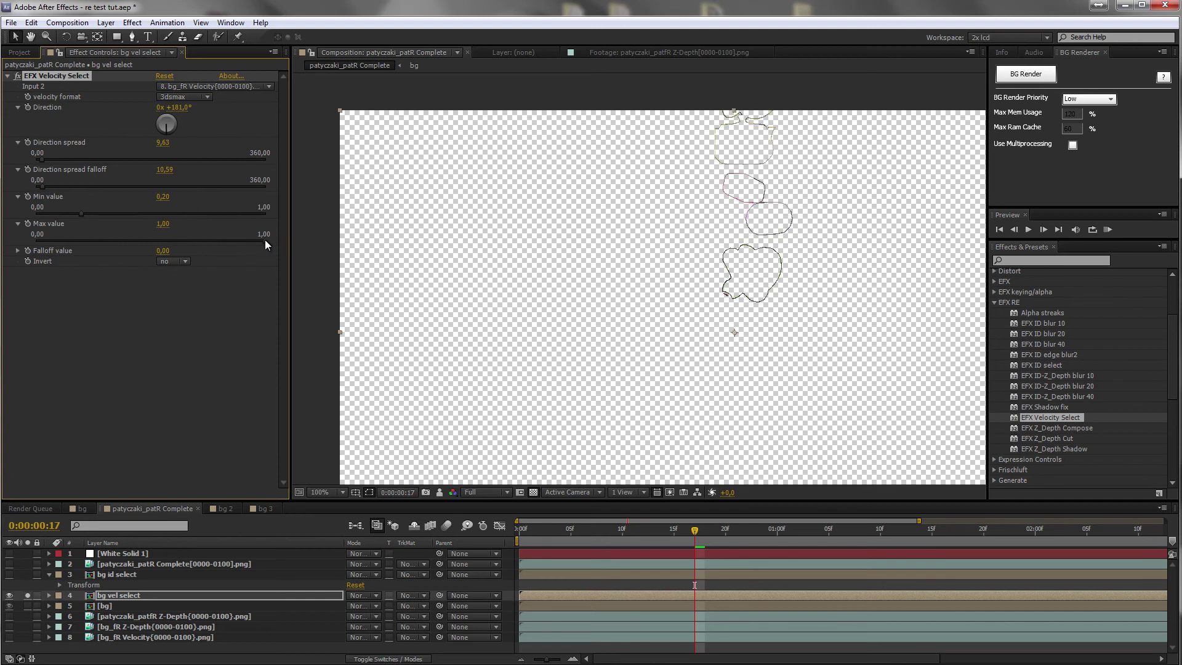
left_click_drag(246, 241, 166, 242)
left_click_drag(248, 242, 276, 241)
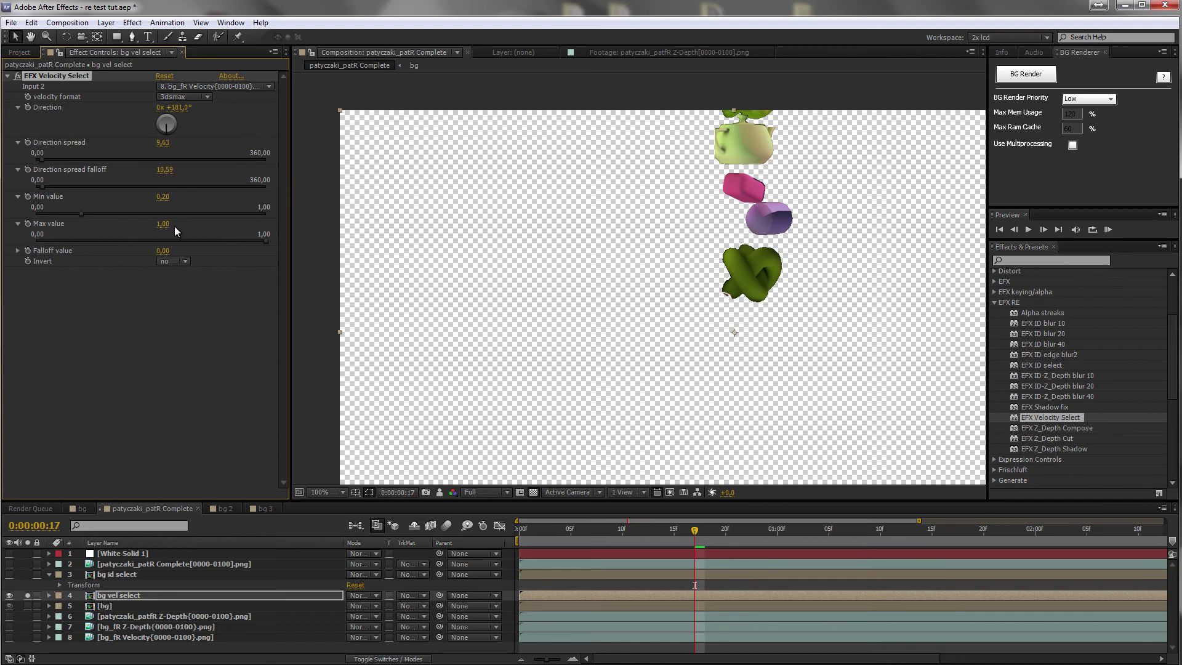
Try a Max value of 0,96 before restoring it to 1,00, and set the Min value to 0,00
left_click_drag(263, 242, 257, 241)
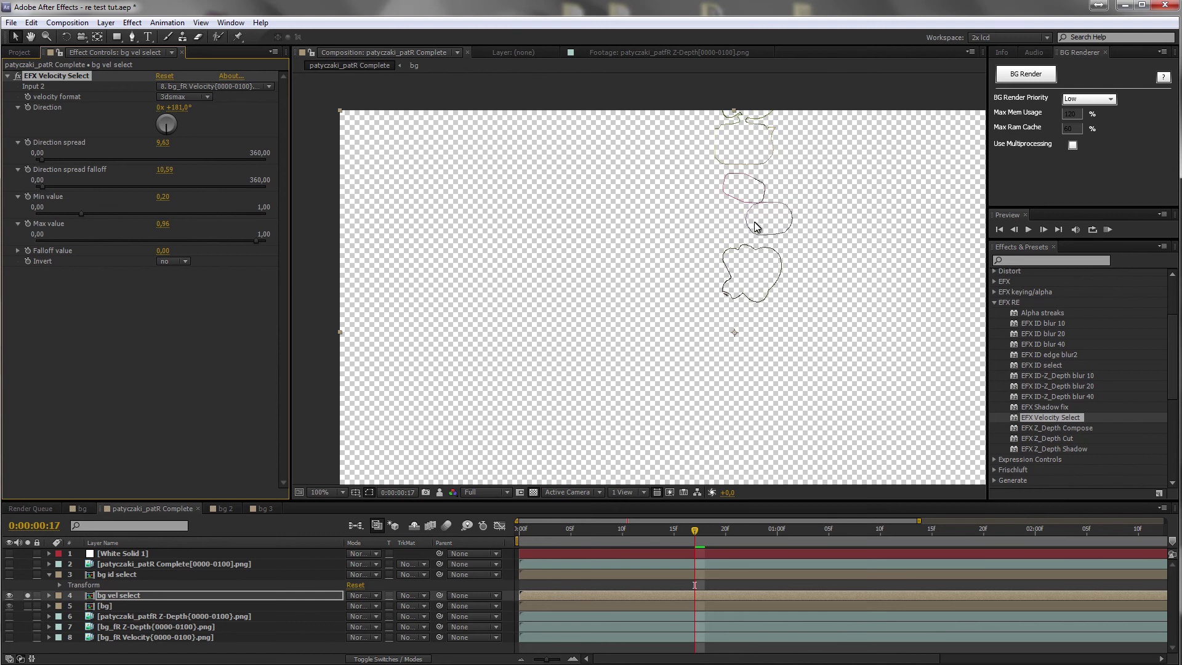
left_click_drag(728, 226, 711, 228)
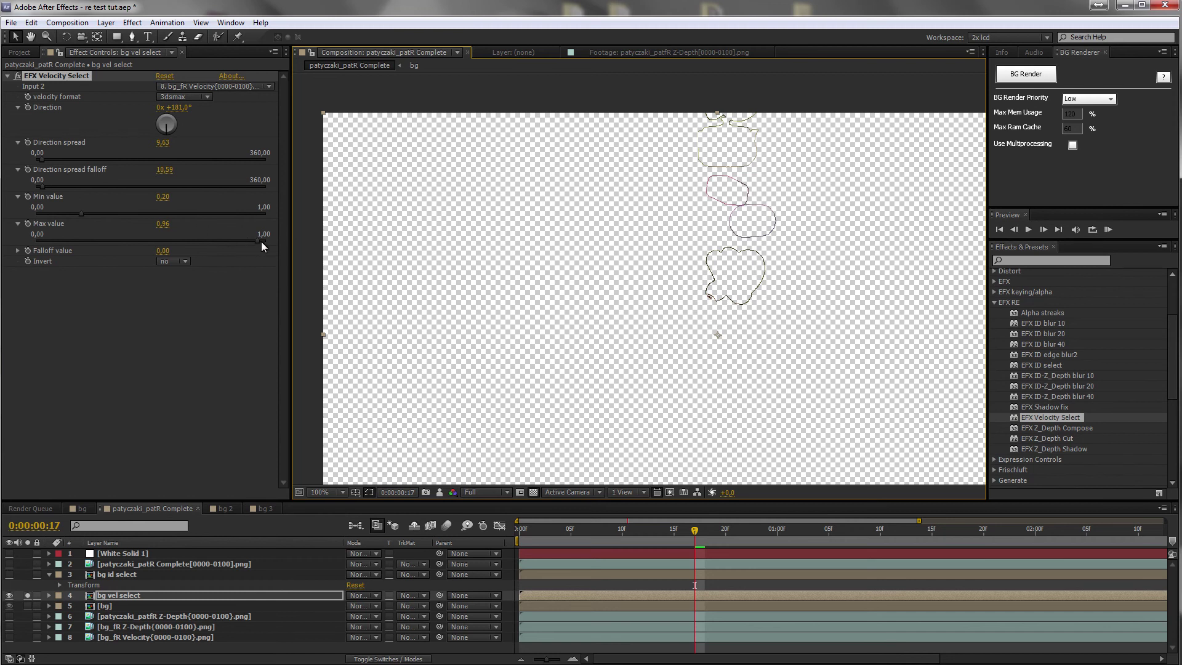
left_click_drag(262, 242, 277, 242)
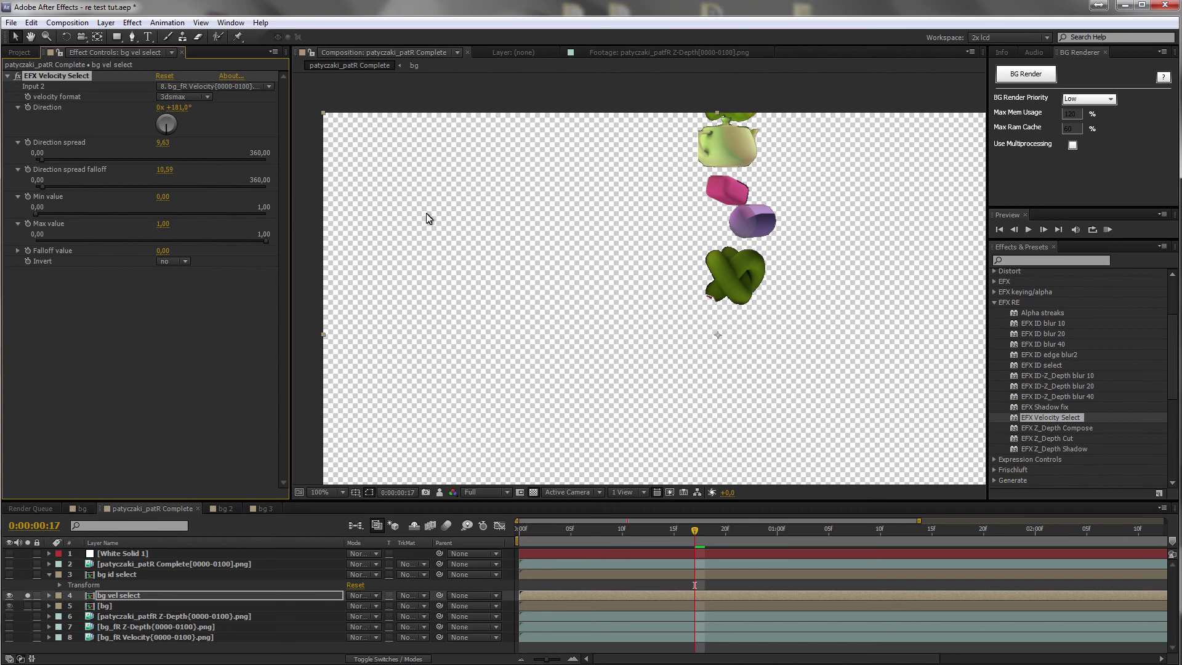
left_click_drag(604, 211, 578, 187)
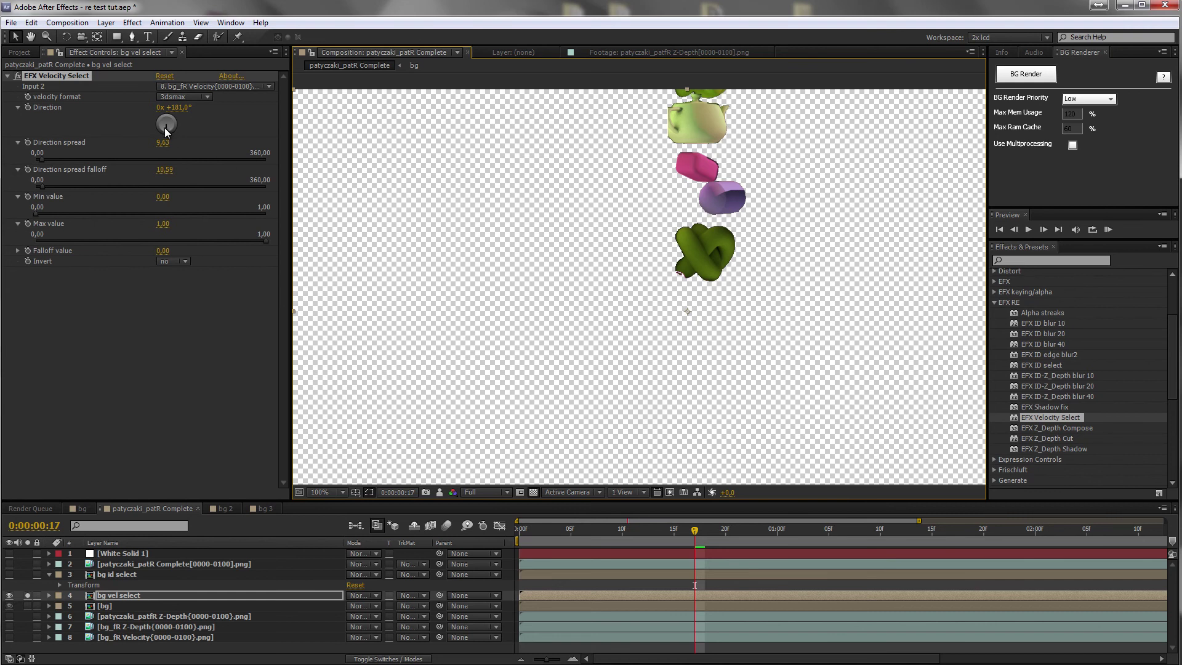
Set the direction spread and direction spread falloff to 0,00, and the Min value to 0,25 to isolate all moving objects
left_click(23, 160)
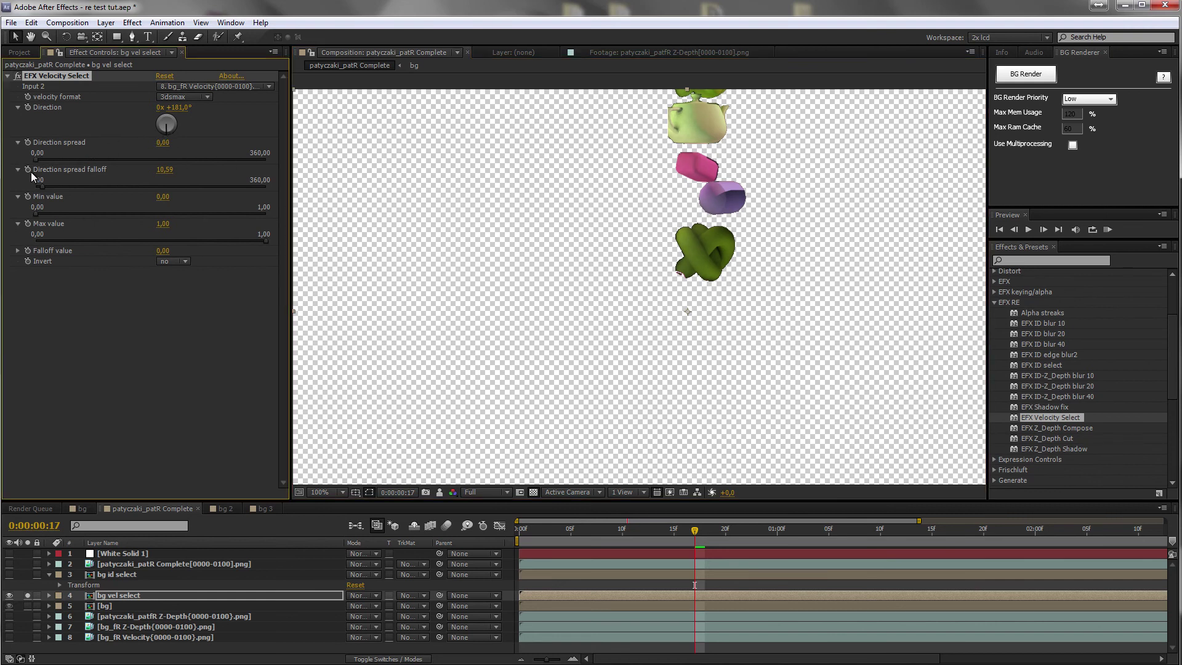
left_click(22, 188)
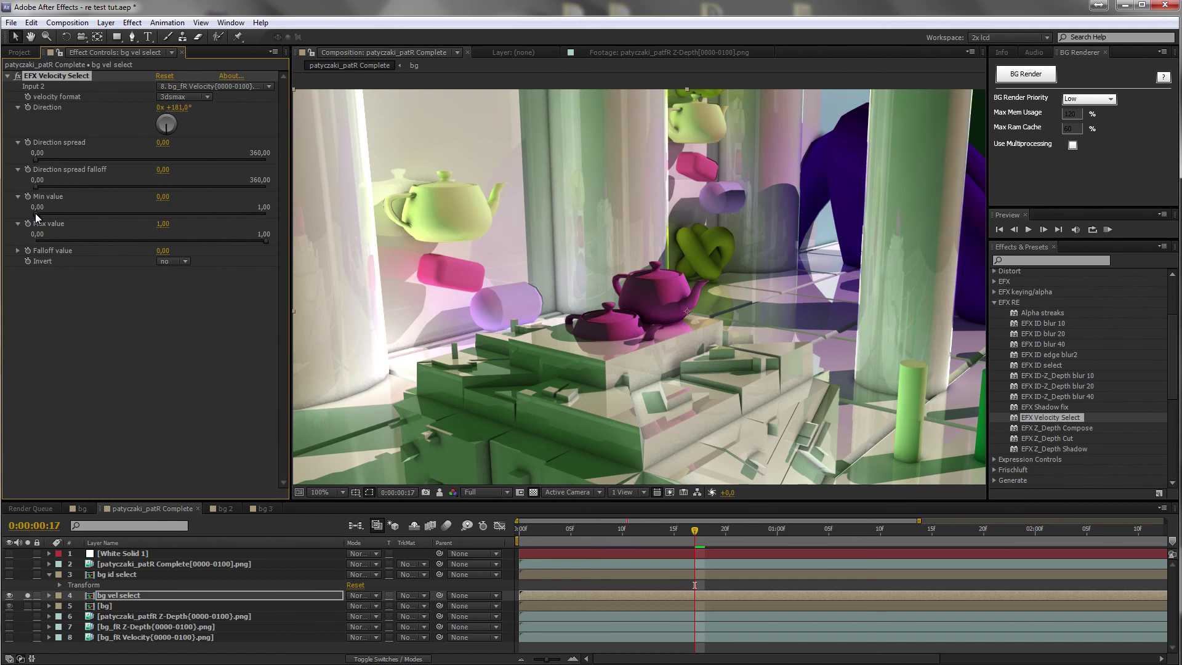
left_click_drag(37, 213, 41, 213)
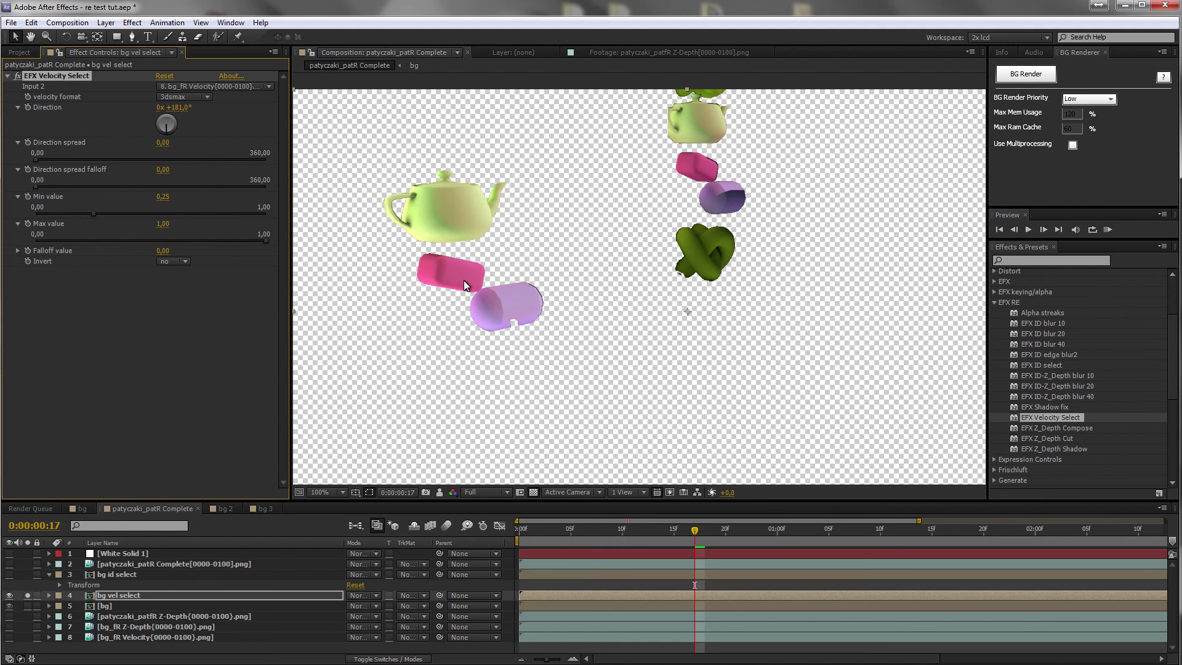
Check the velocity selection on several frames, ending at 0:00:01:08
left_click_drag(695, 530, 740, 529)
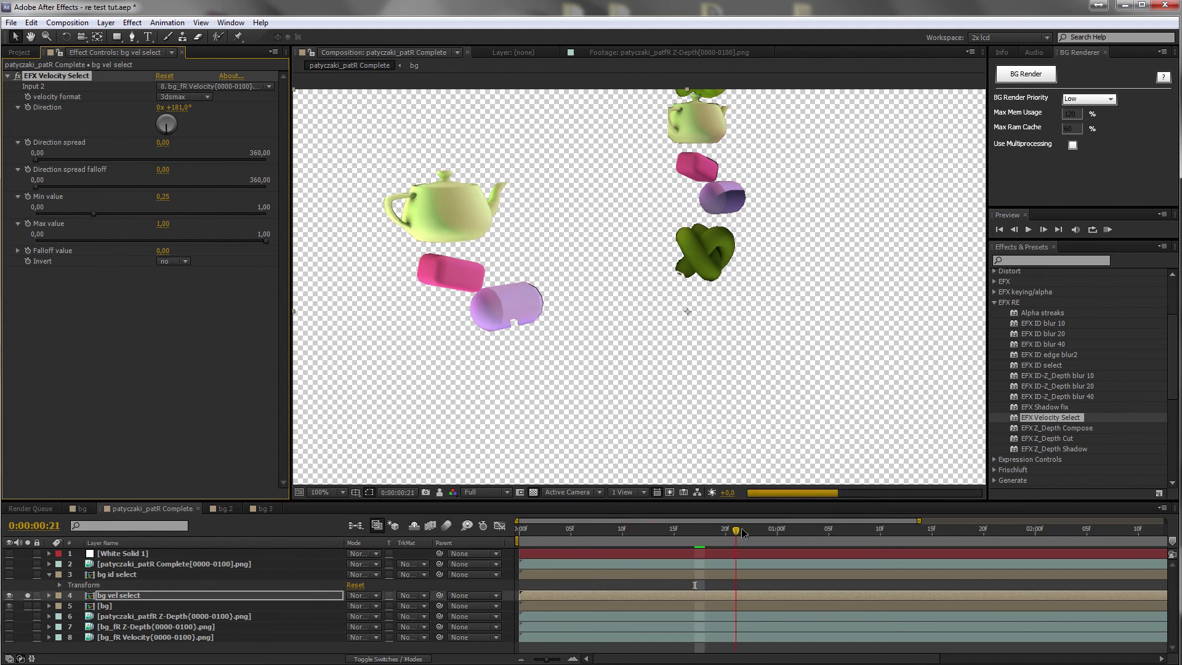
left_click(785, 529)
left_click(859, 529)
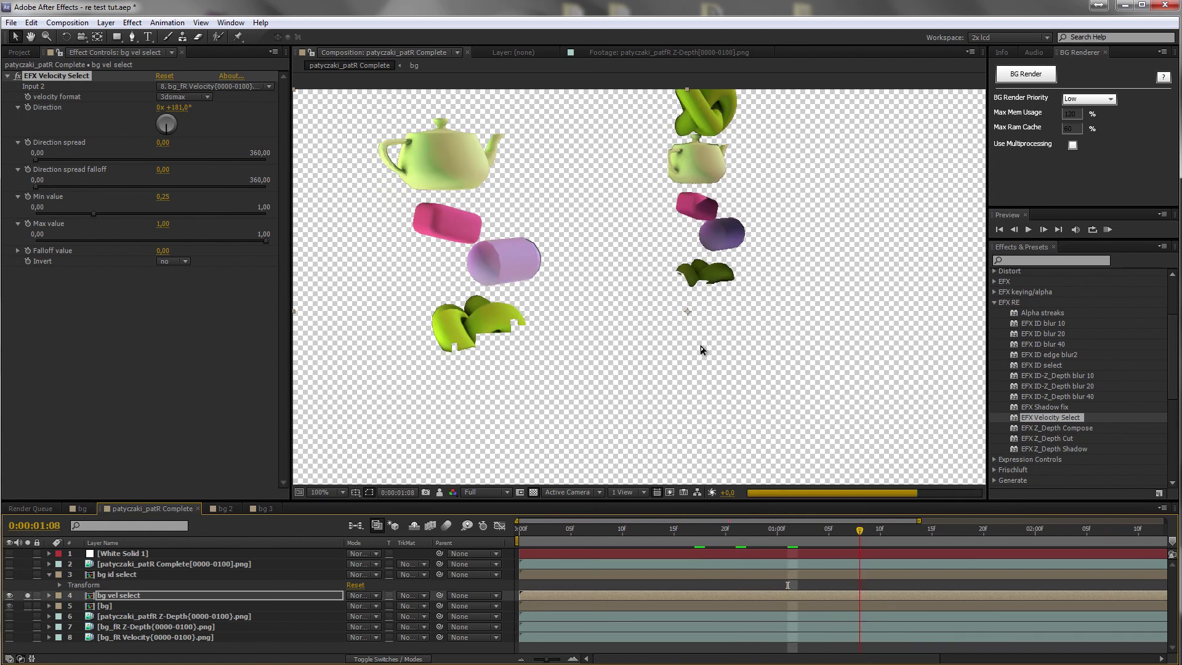
key("comma")
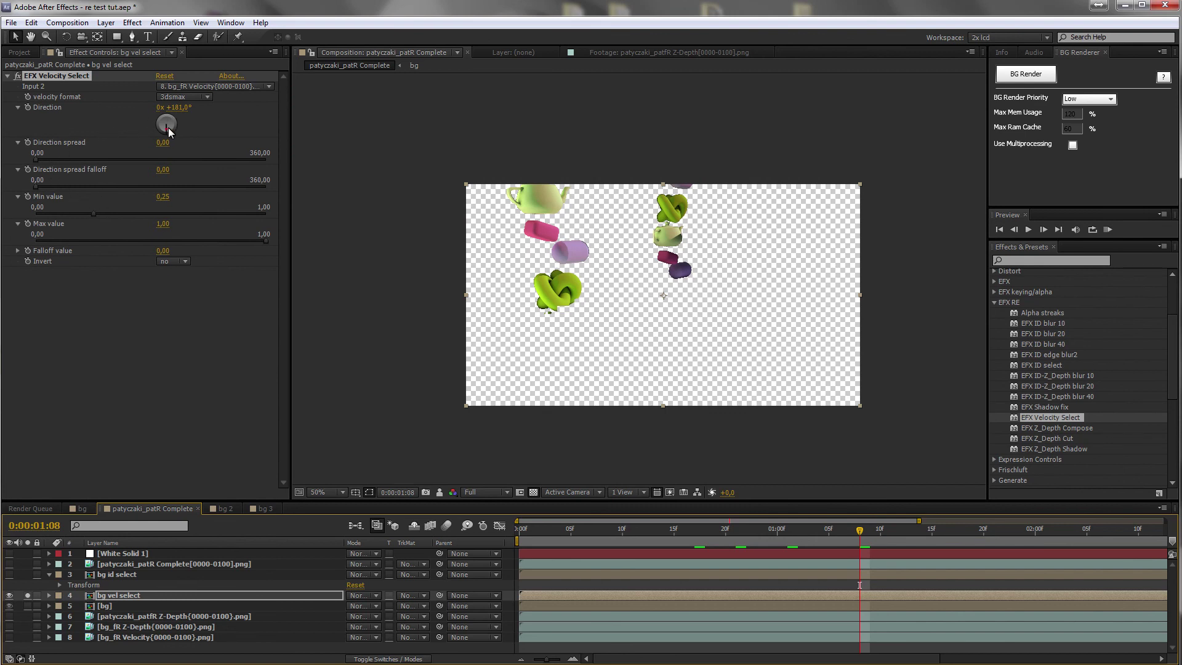
Set the velocity selection's direction to -1,0°, direction spread to 11,55 and direction spread falloff to 35,61
left_click_drag(172, 108, 162, 109)
left_click_drag(35, 159, 43, 157)
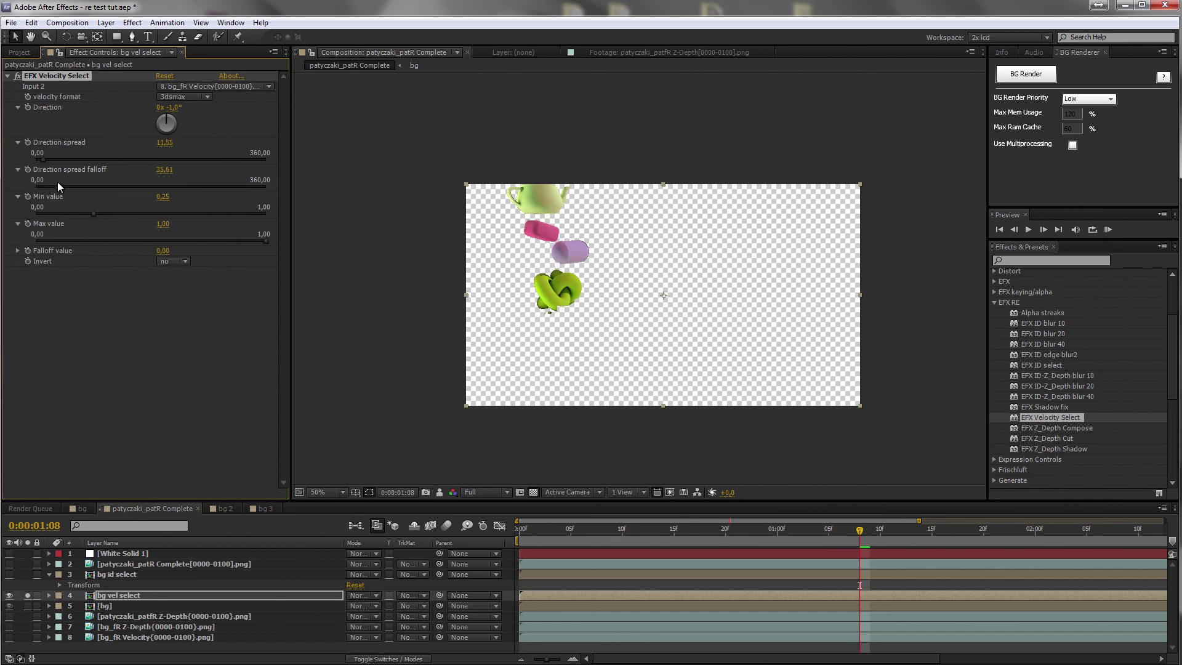
left_click(7, 77)
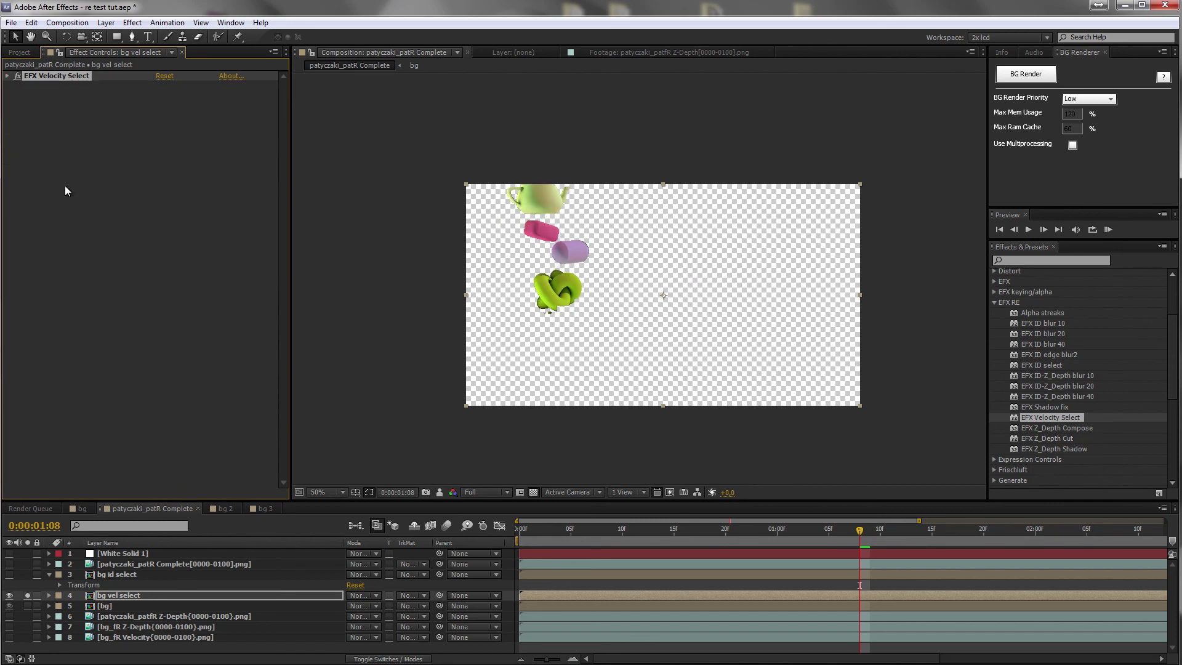
Unsolo the bg vel select layer and apply Levels to it with Input White 22487,0 and Gamma 1,75
left_click(27, 595)
right_click(93, 244)
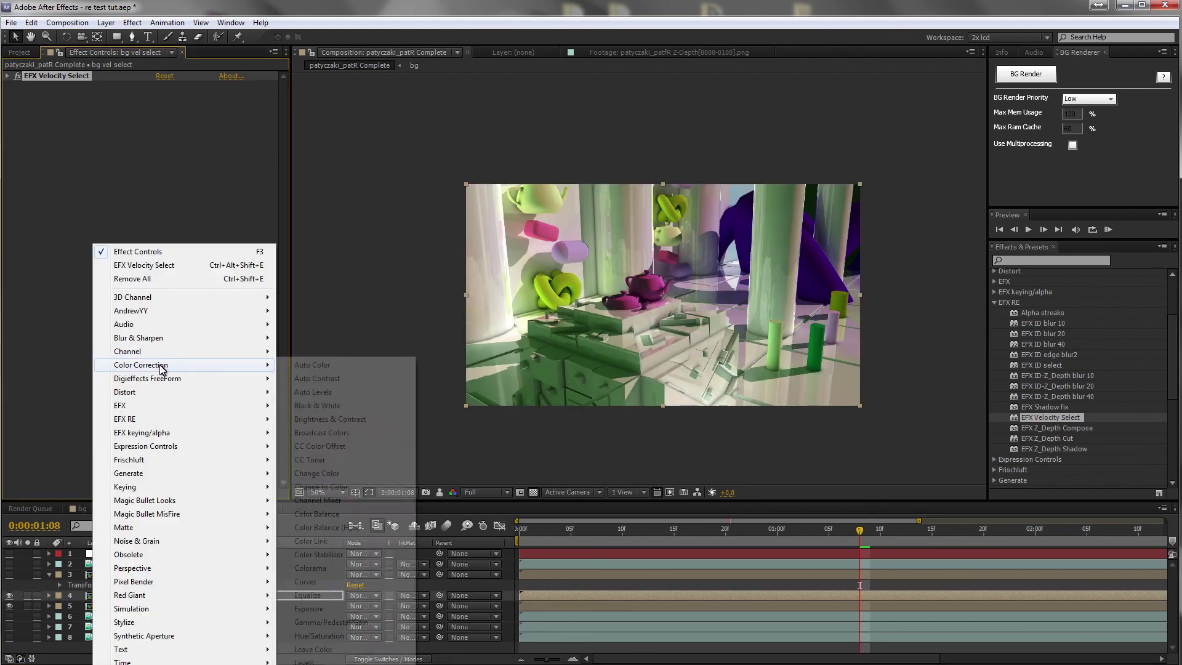
left_click(345, 614)
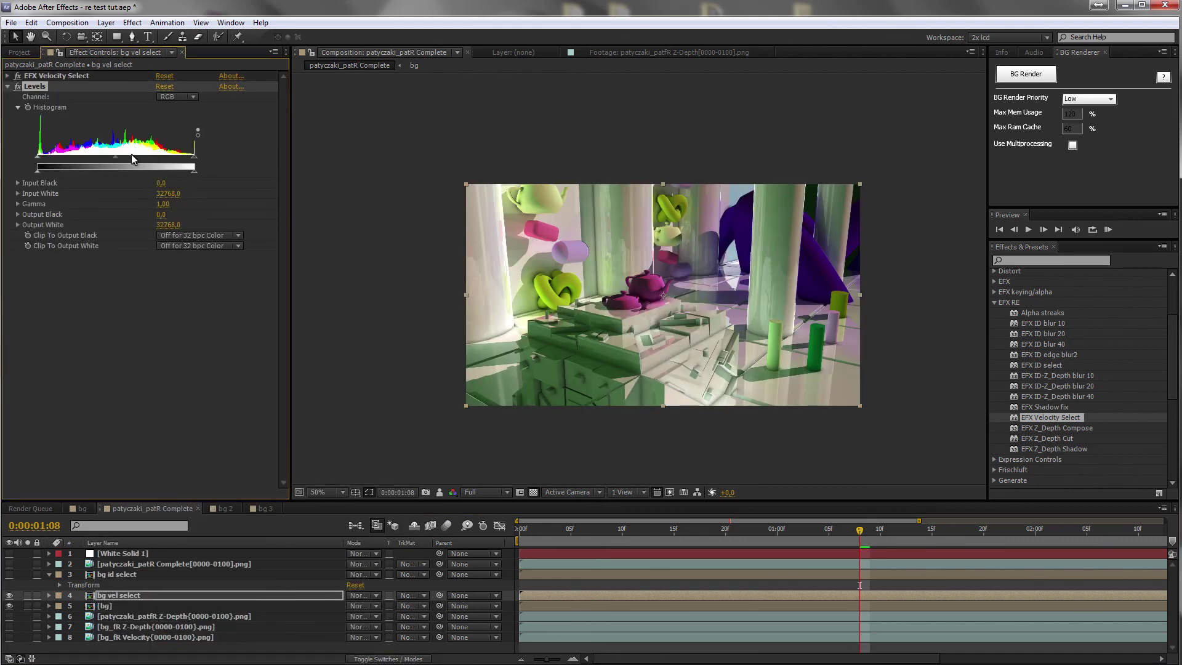
left_click_drag(109, 156, 138, 154)
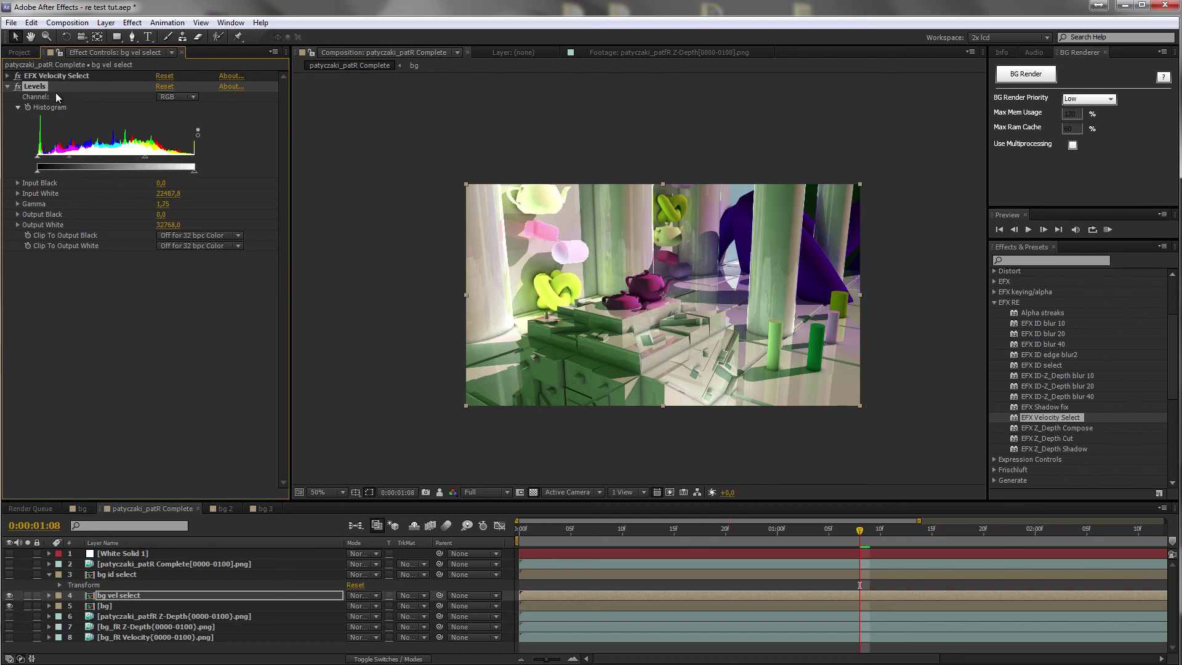
left_click(8, 86)
Apply Matte Choker to the bg vel select layer with Gray Level Softness 1 at 34% and Choke 1 at 21
key("slash")
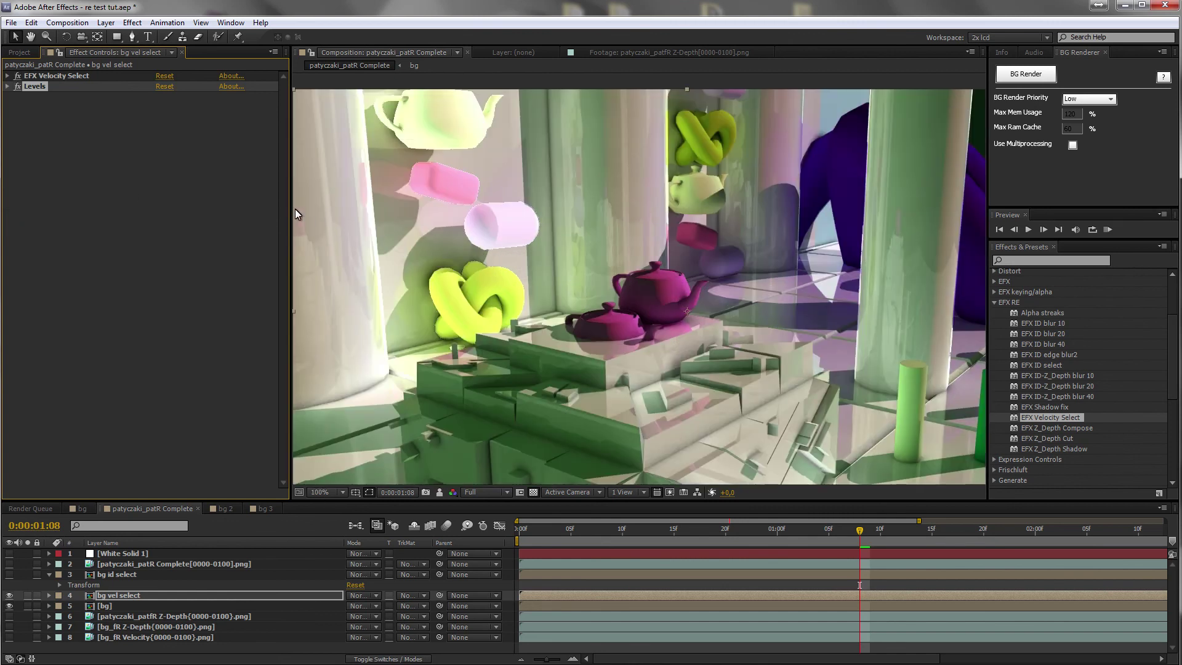
right_click(145, 141)
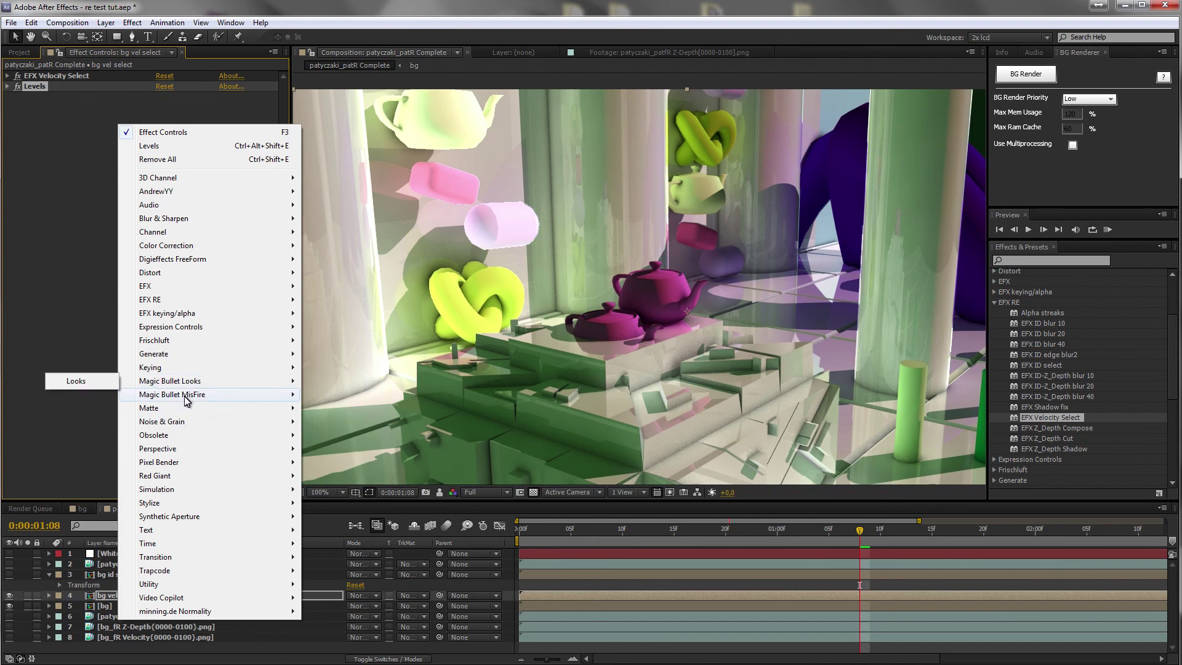
mouse_move(179, 408)
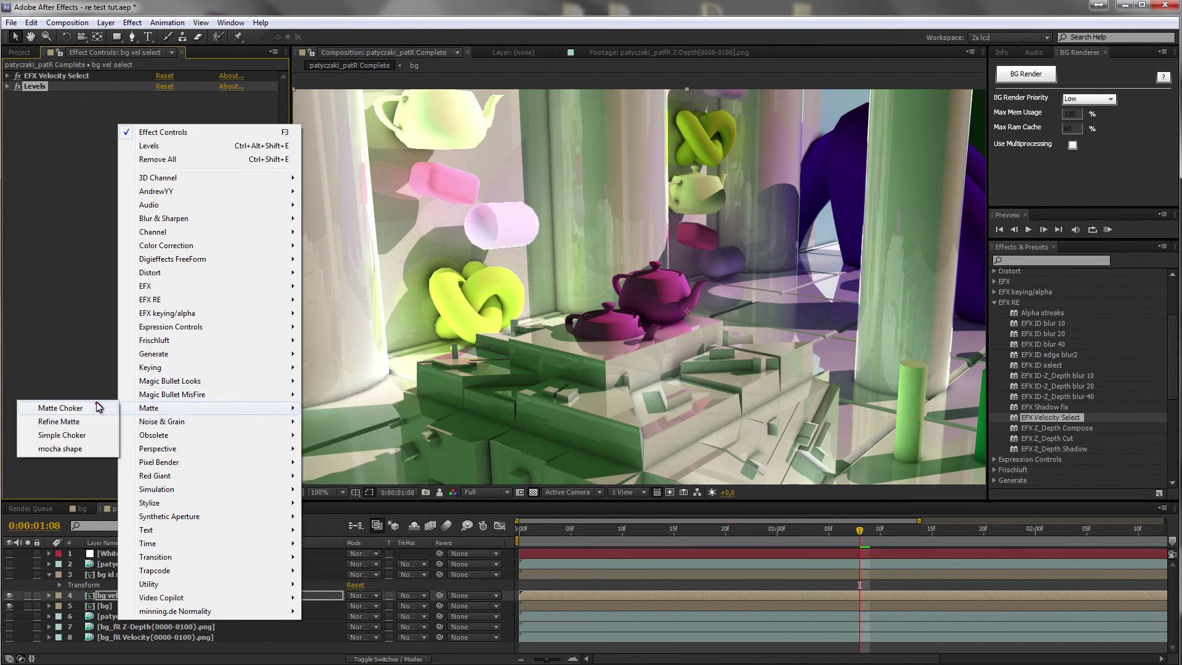
left_click(98, 408)
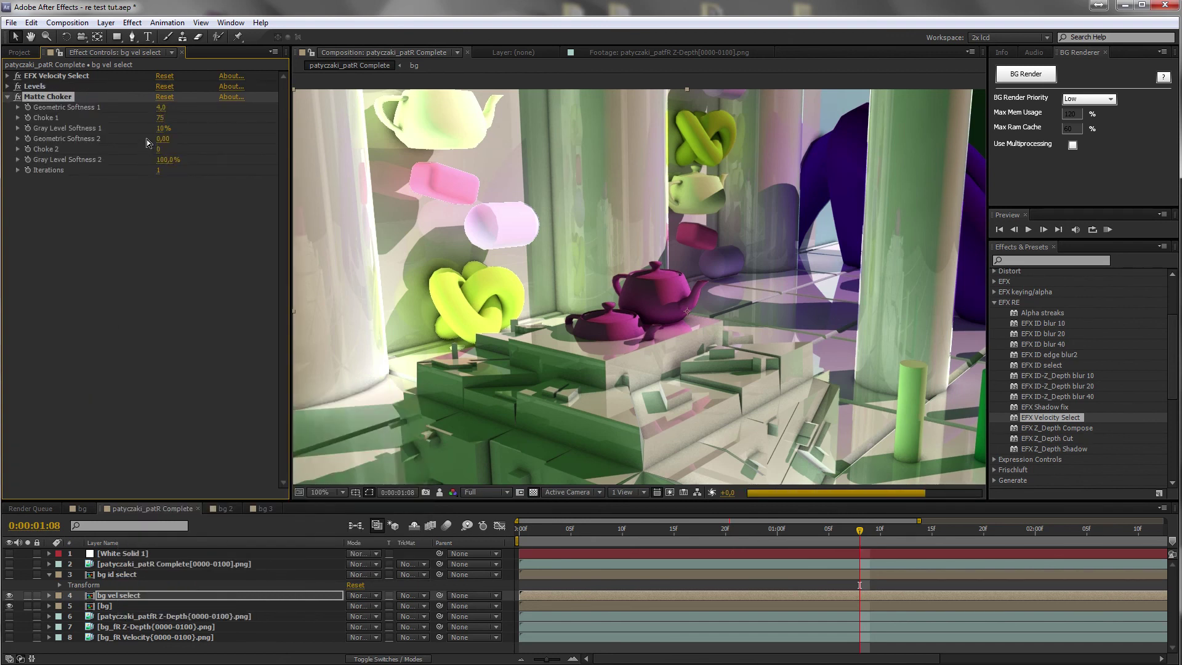
left_click_drag(171, 125, 179, 127)
scroll(559, 177, "down", 2)
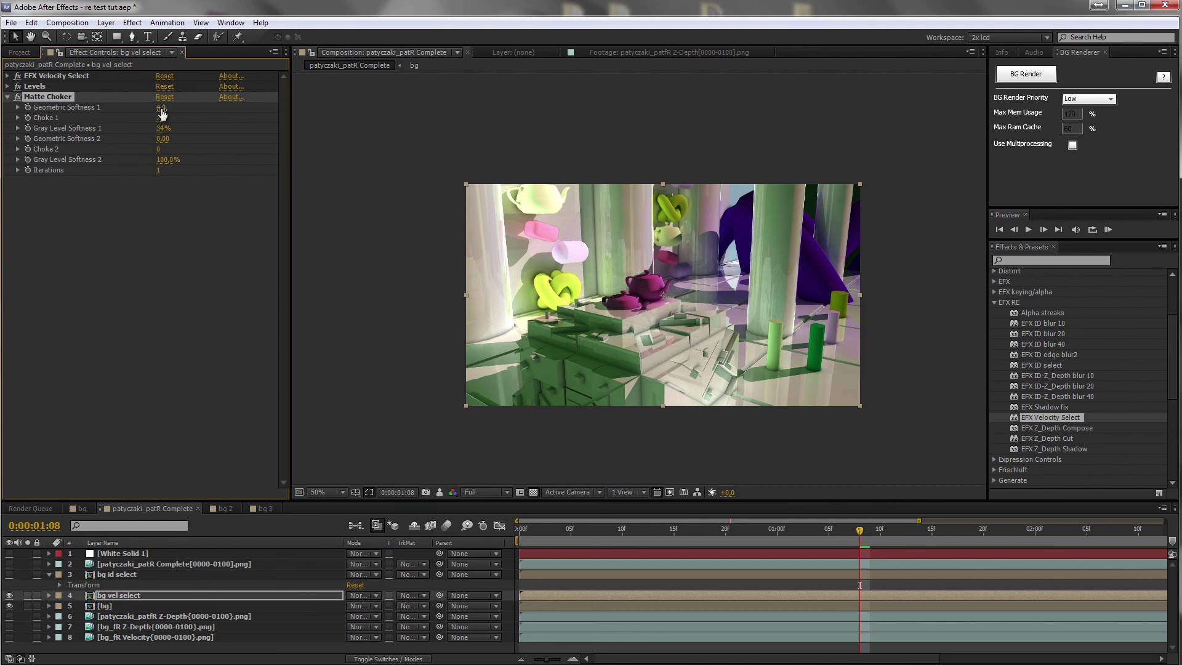
left_click_drag(160, 118, 125, 118)
Compare the composite with and without the bg vel select layer, leaving the layer visible
left_click(9, 596)
left_click(9, 596)
left_click(9, 596)
left_click(9, 596)
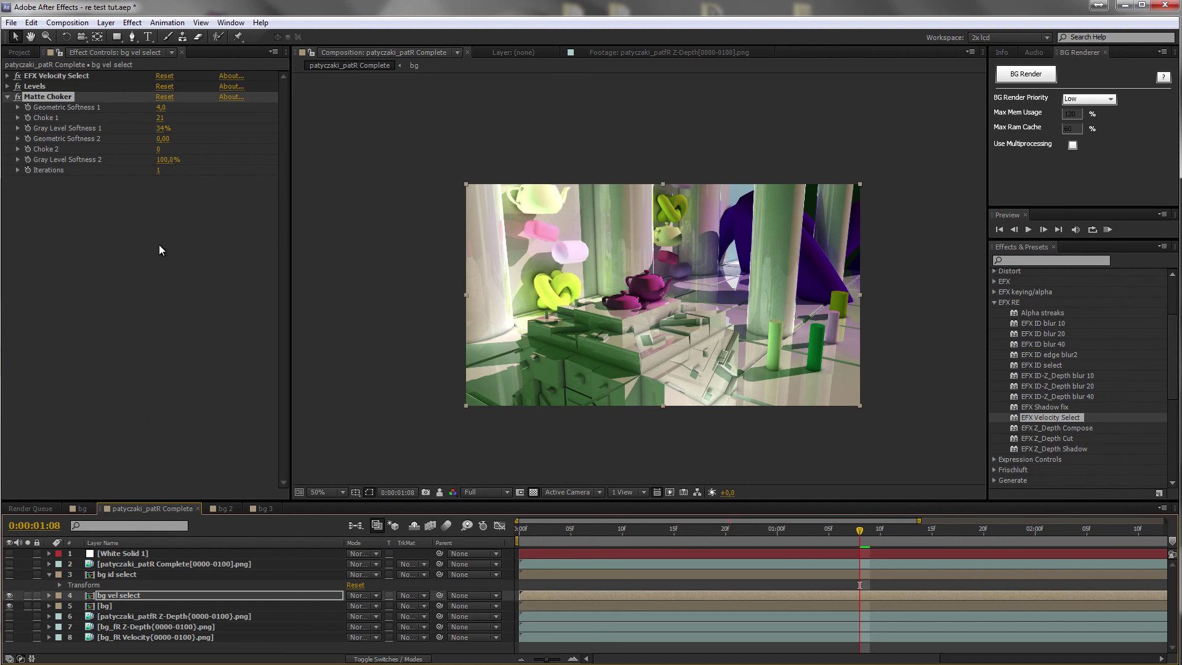